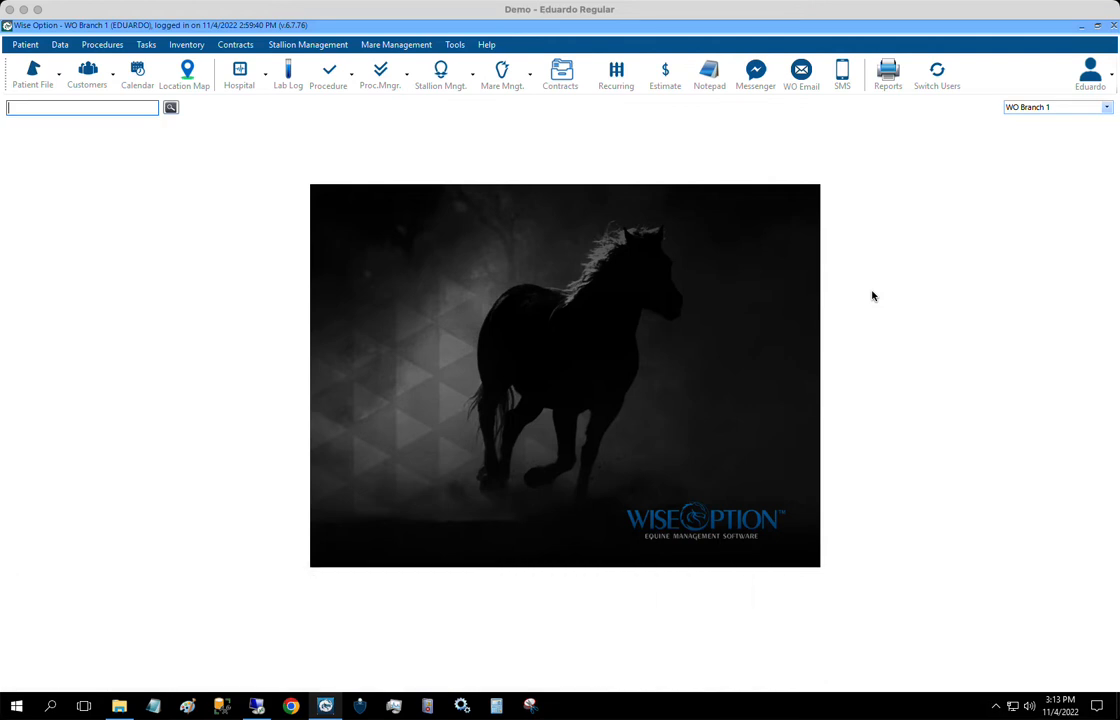
- Open the Task File list and bring up its list settings
left_click(89, 221)
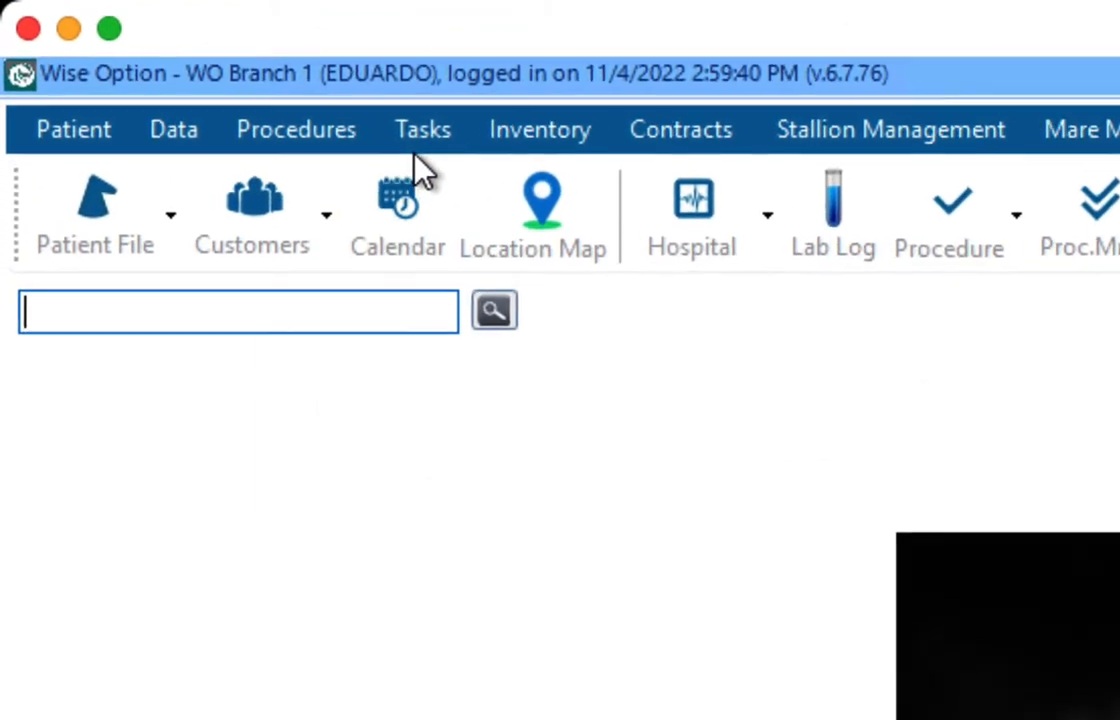
left_click(421, 147)
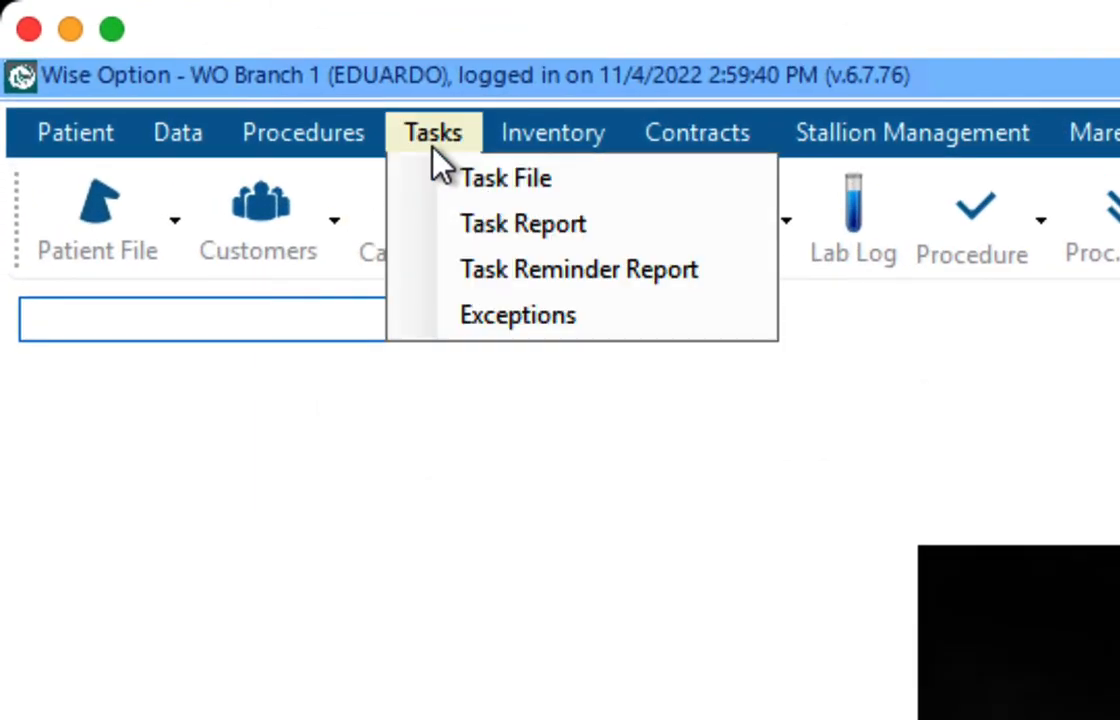
left_click(486, 183)
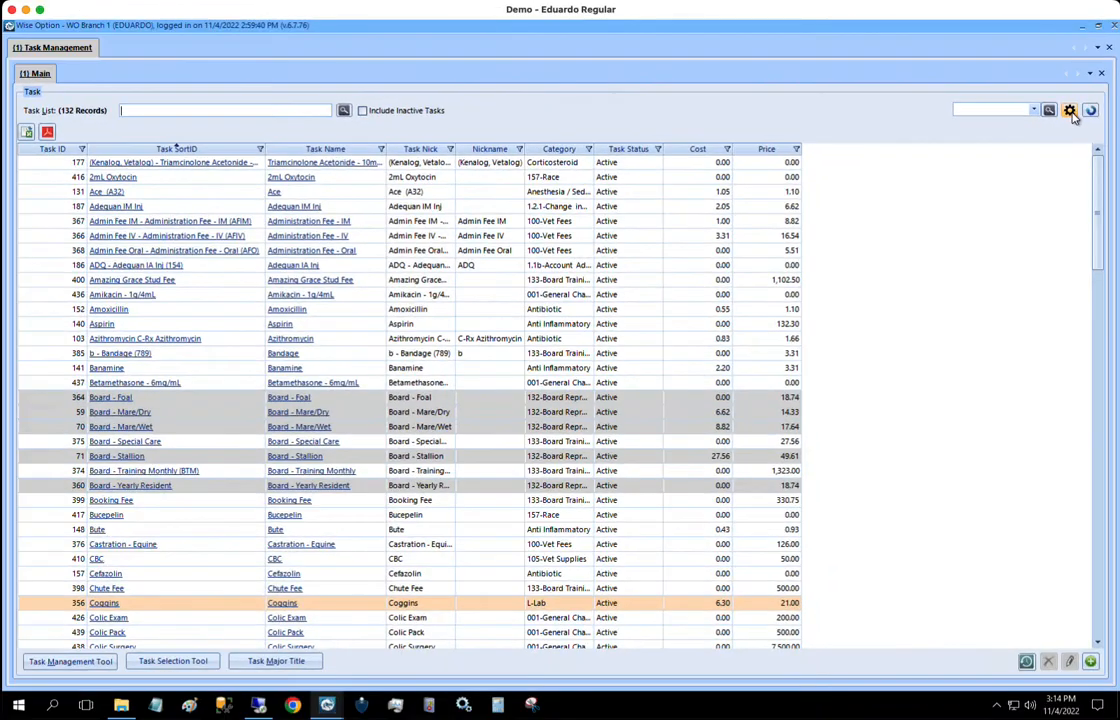
left_click(1069, 111)
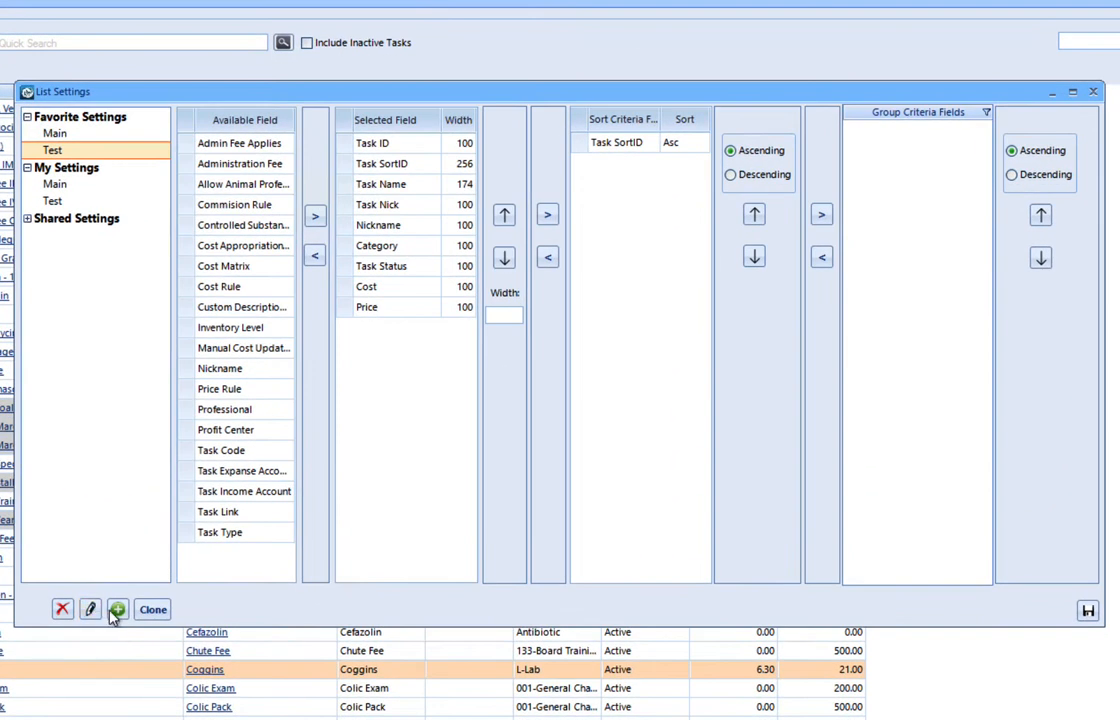
- Create a new list setting named "Price Table", mark it as a favorite, and save the record
left_click(117, 611)
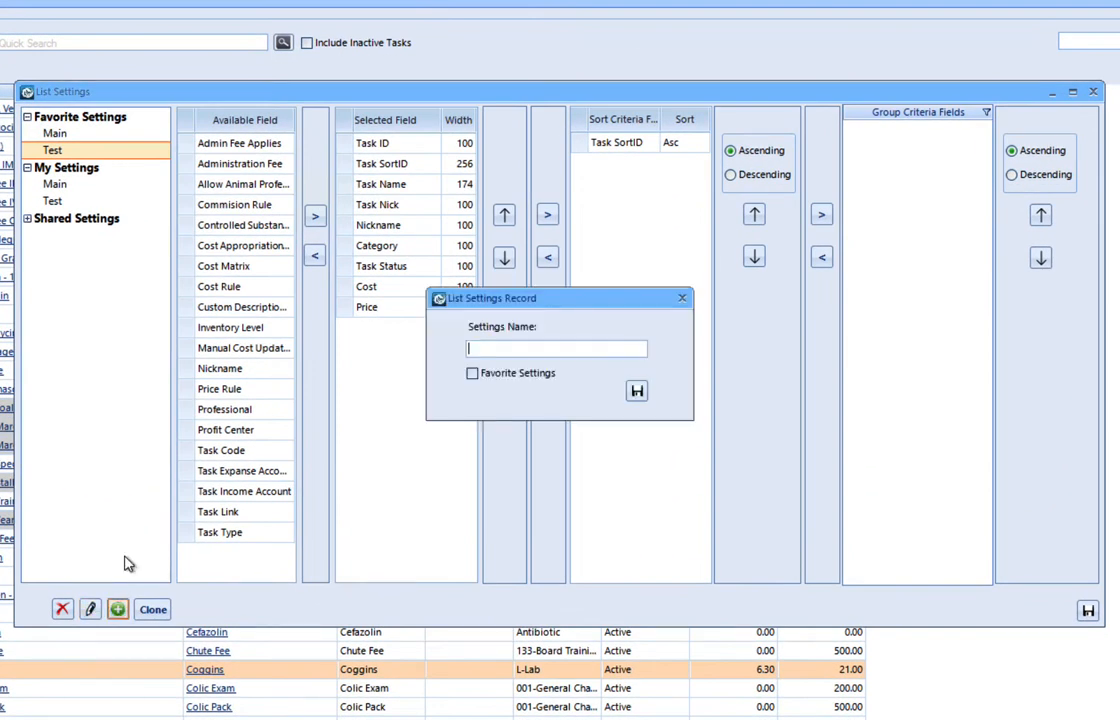
type("Price Table")
left_click(472, 373)
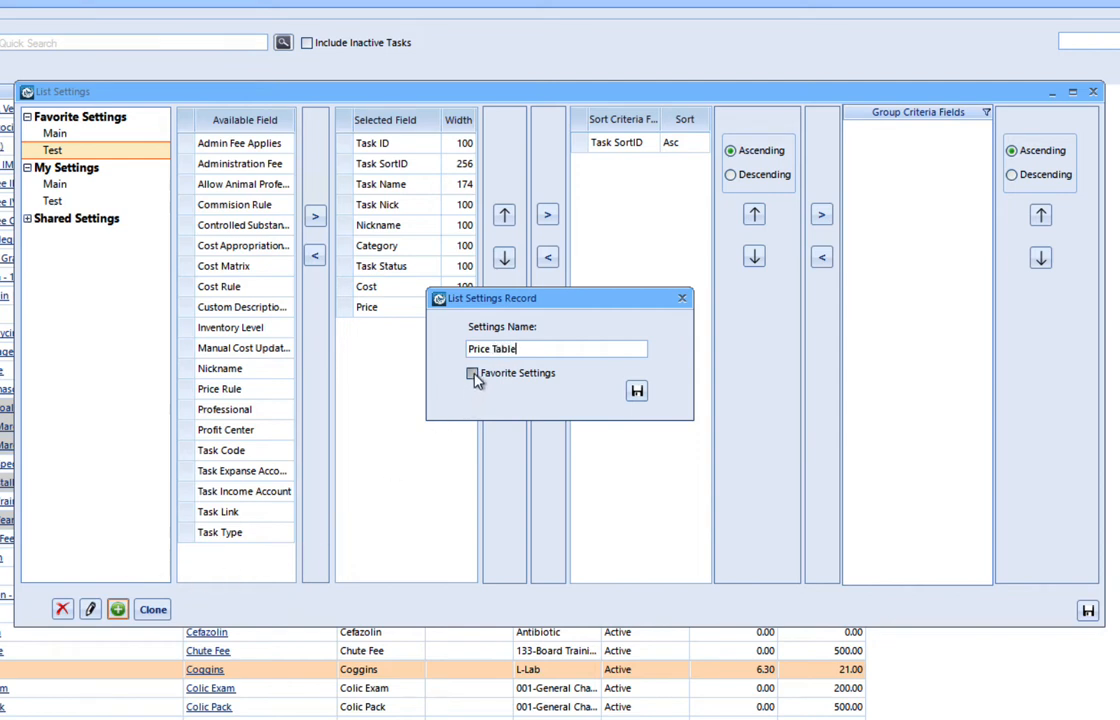
left_click(637, 391)
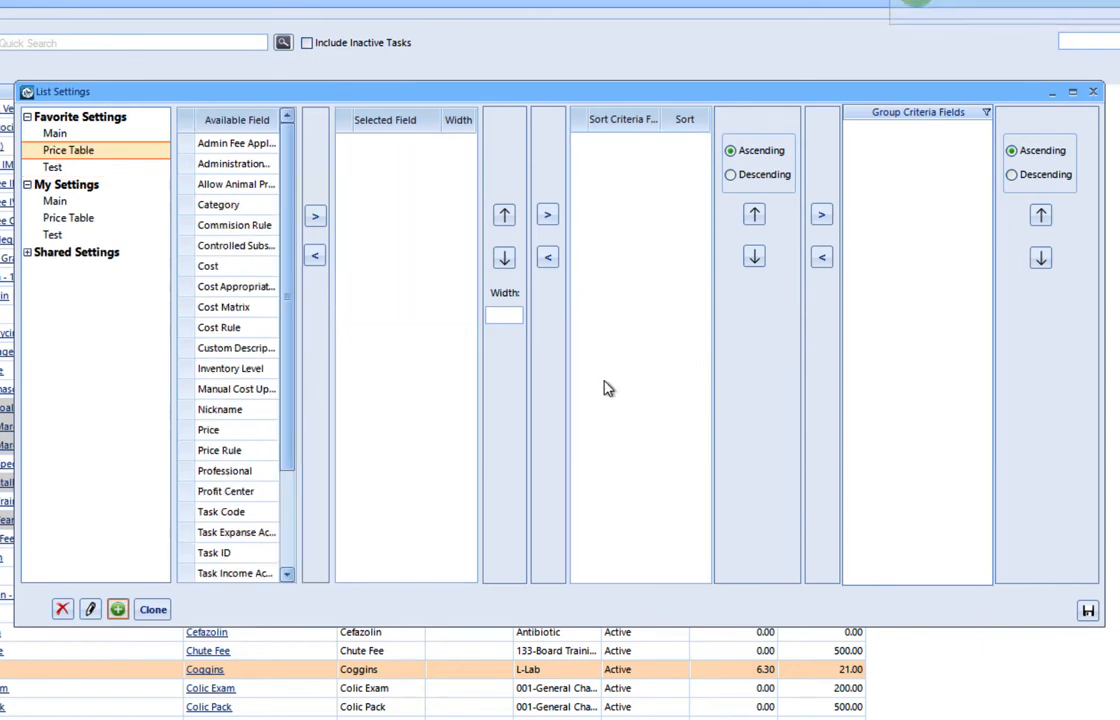
- Add Task Name, Category and Price, in that order, as selected fields of the Price Table setting under My Settings
left_click(76, 221)
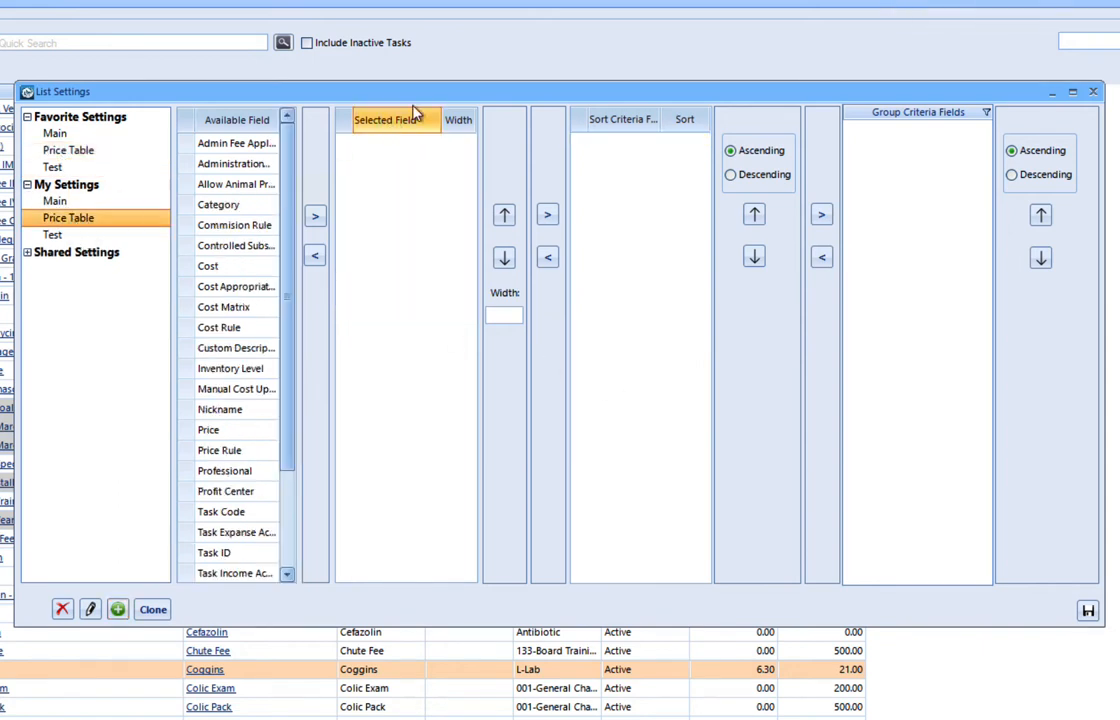
left_click_drag(430, 100, 467, 251)
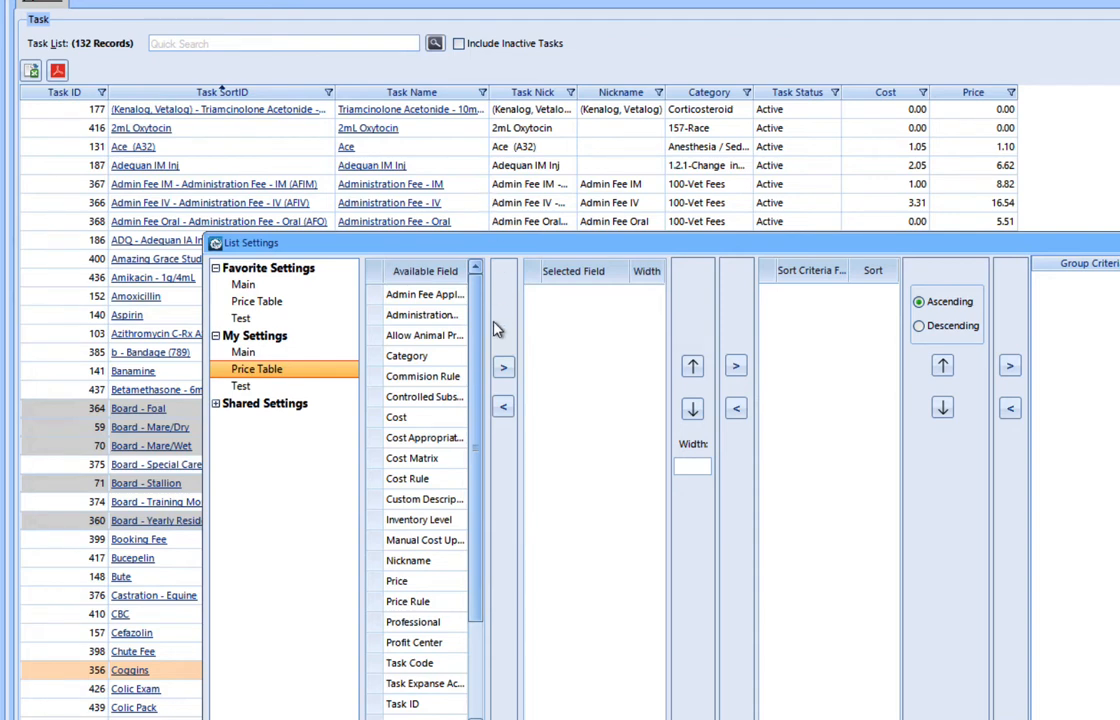
scroll(478, 438, "down", 1)
scroll(478, 438, "down", 1)
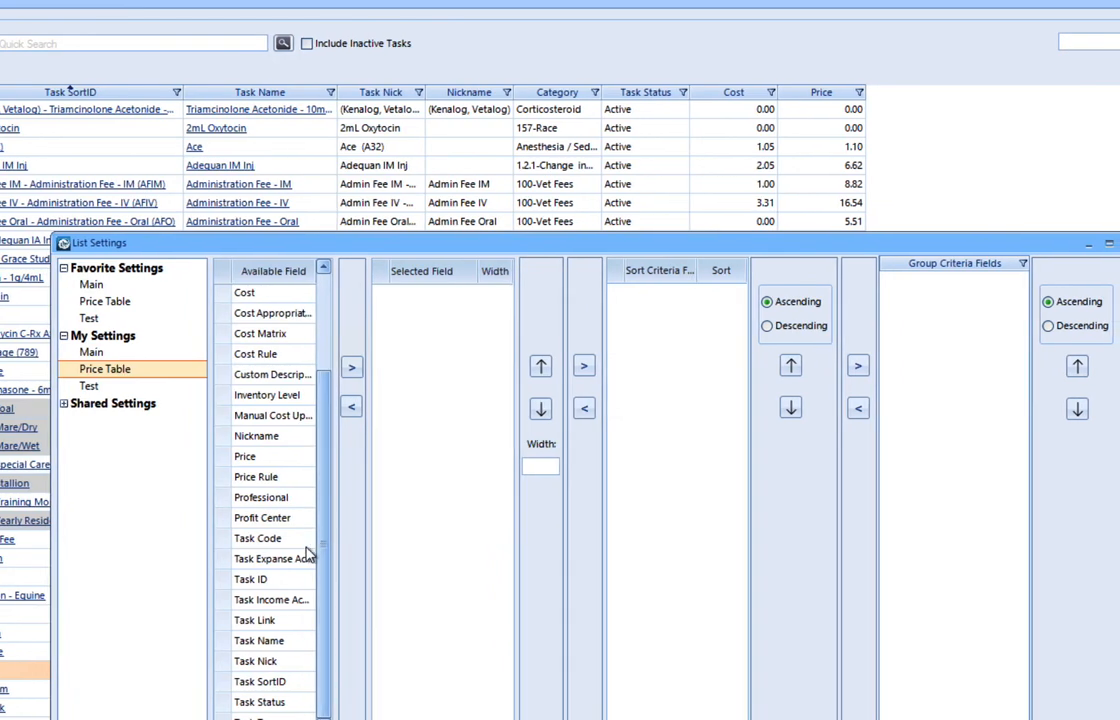
left_click(258, 641)
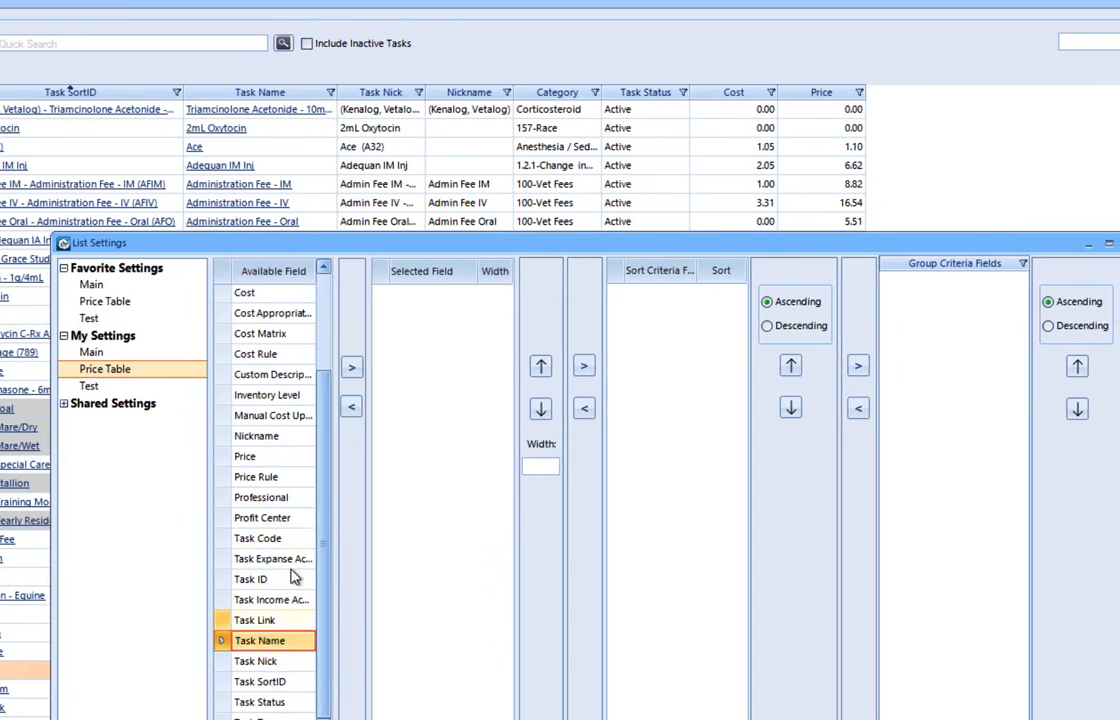
left_click(354, 368)
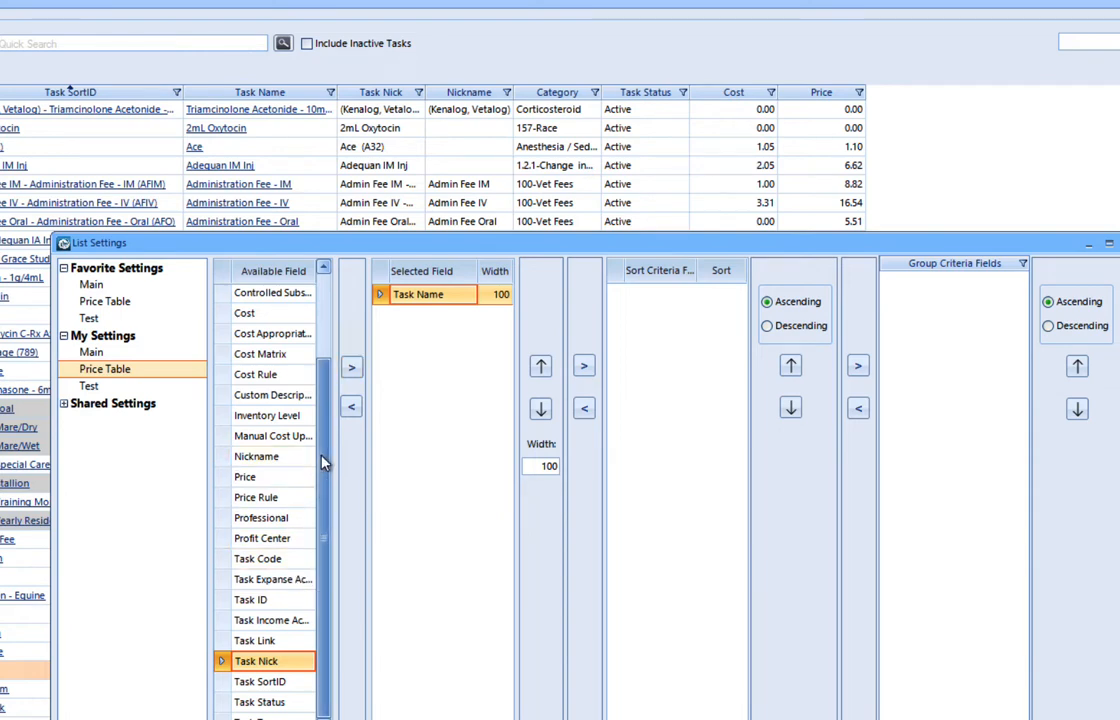
scroll(322, 462, "up", 3)
left_click(276, 358)
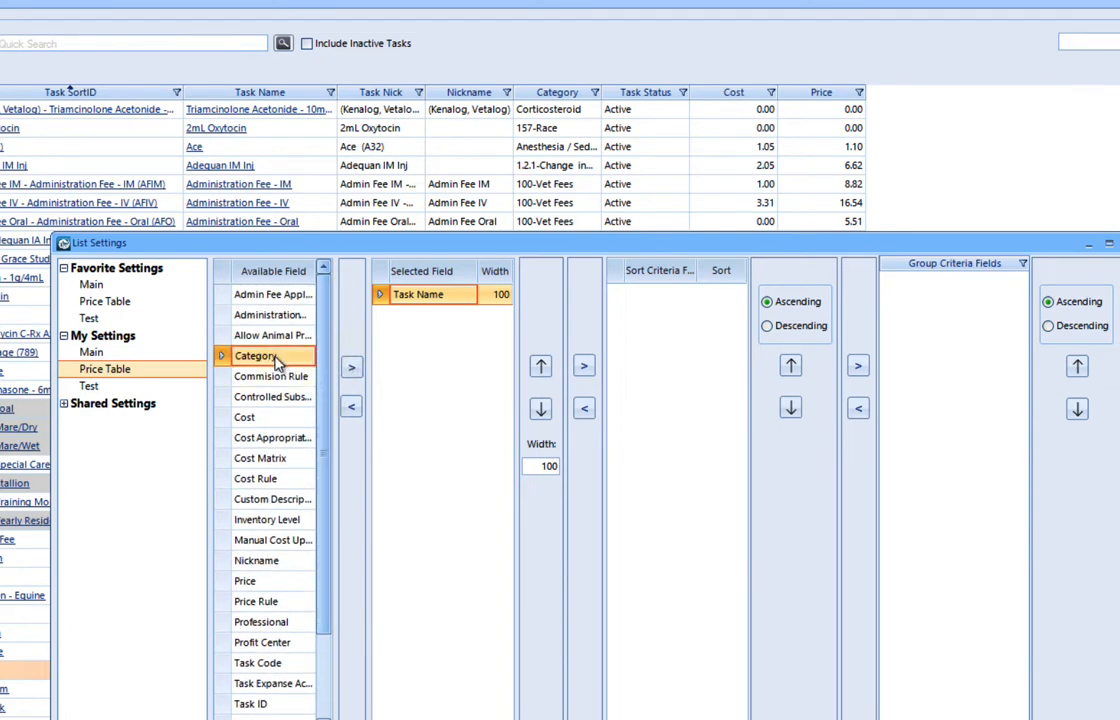
left_click(351, 369)
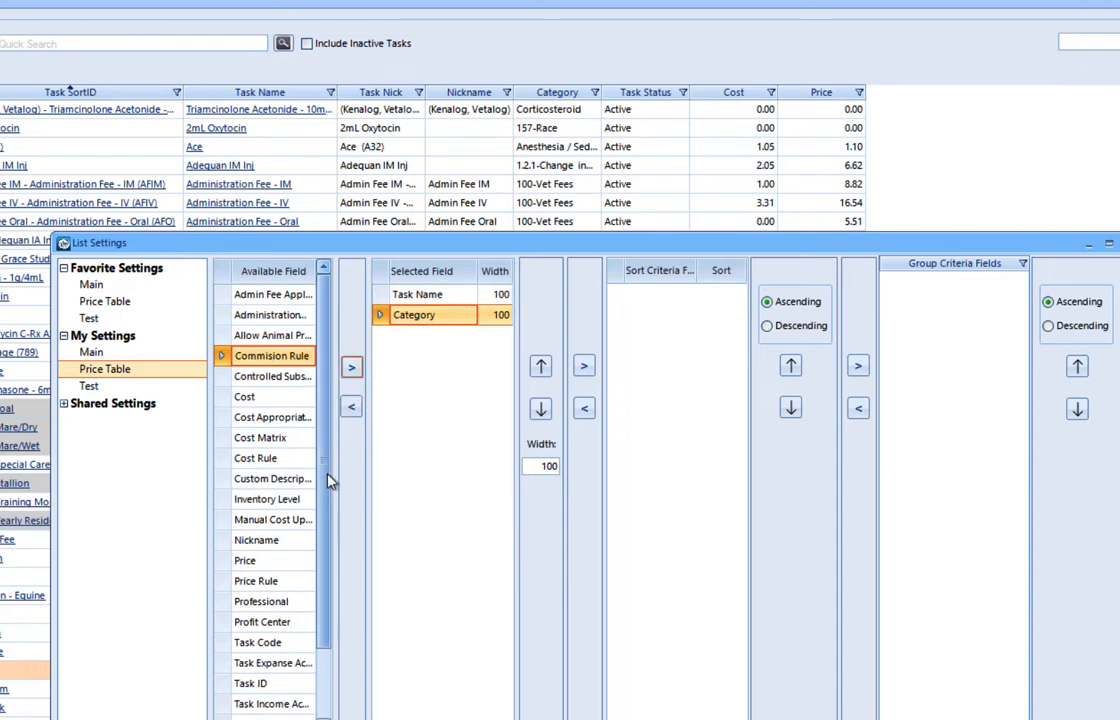
left_click(266, 558)
left_click(351, 367)
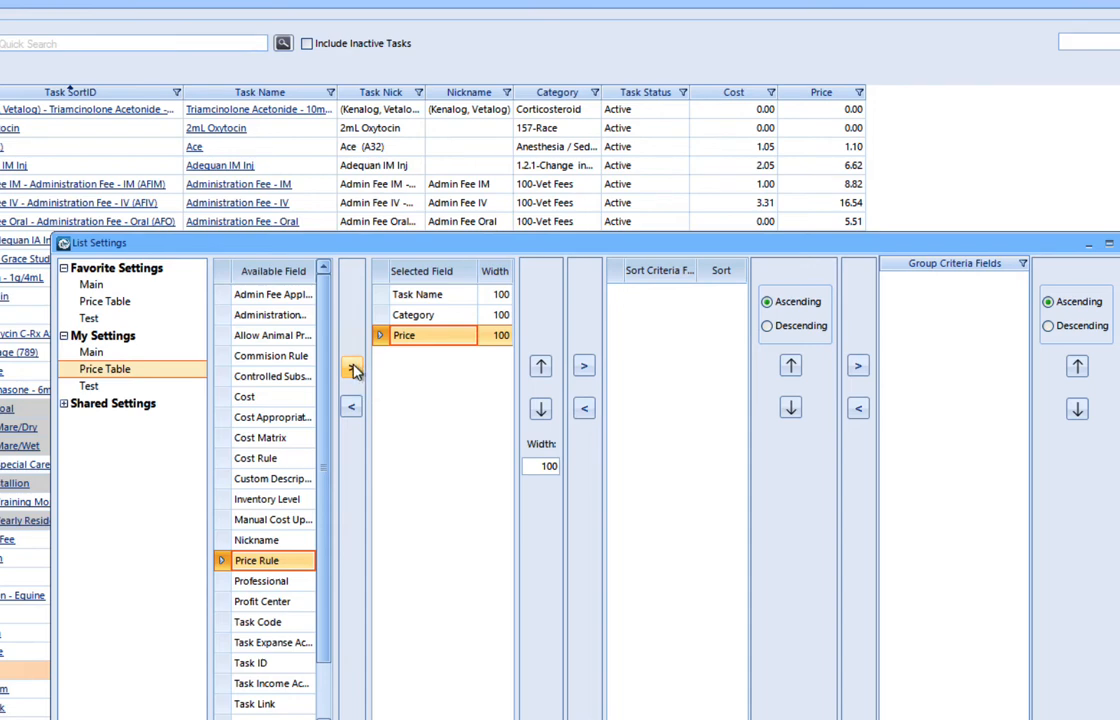
- Add the Cost field to the selected fields and remove it again
left_click(265, 400)
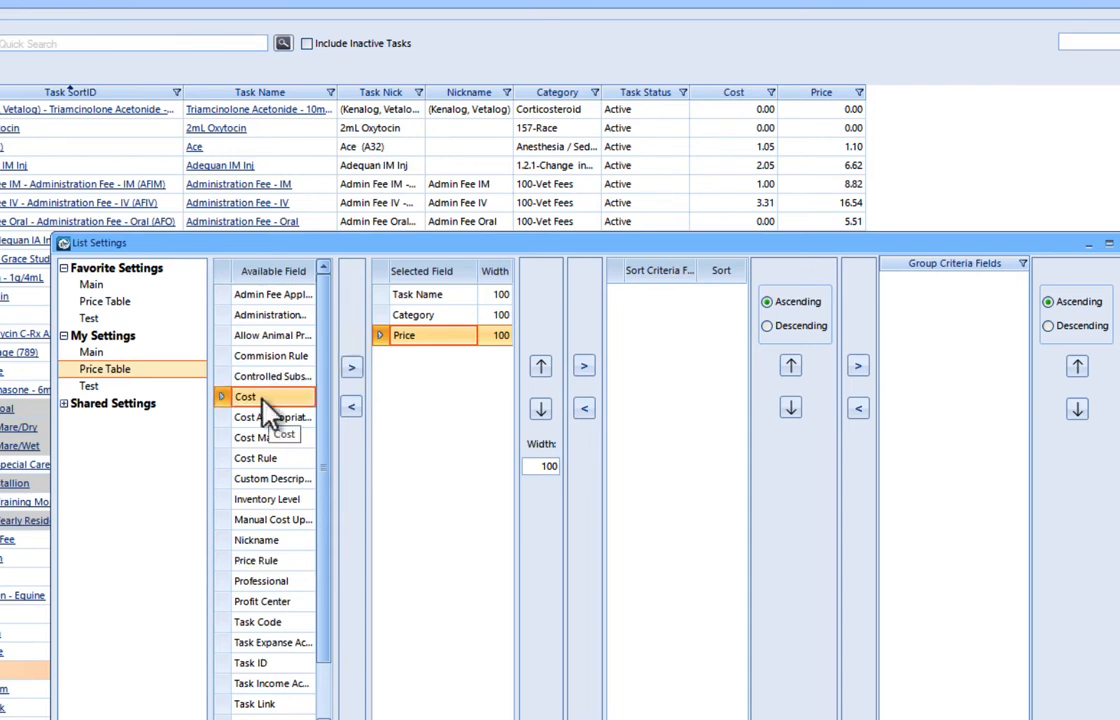
left_click(351, 367)
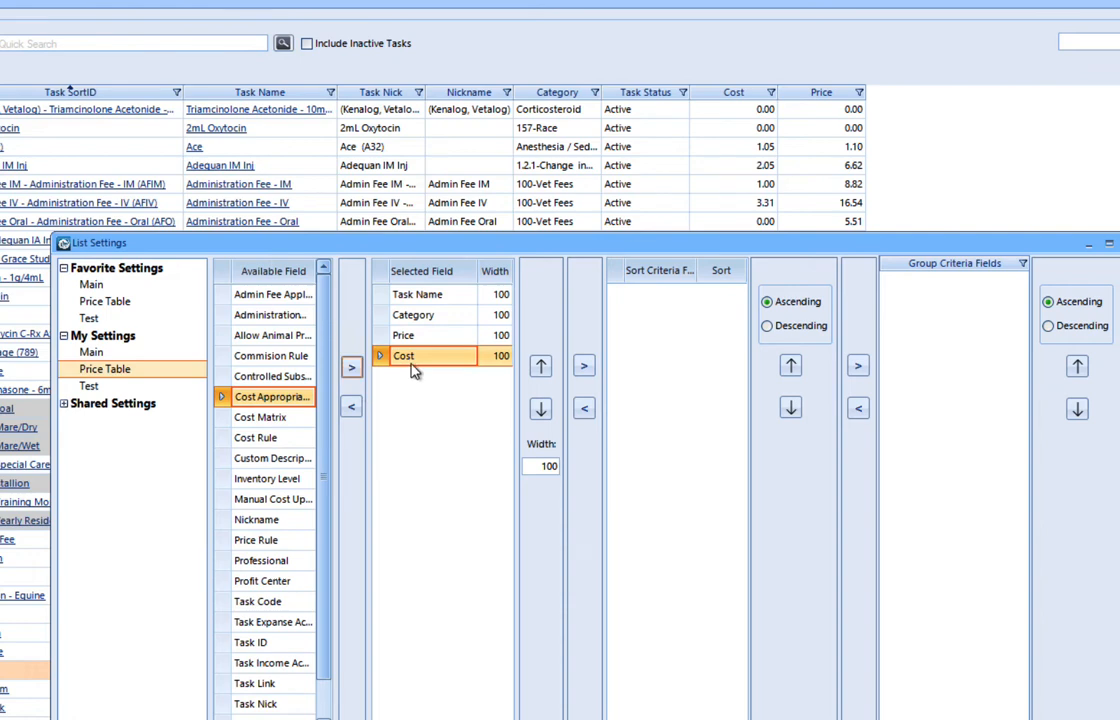
left_click(352, 410)
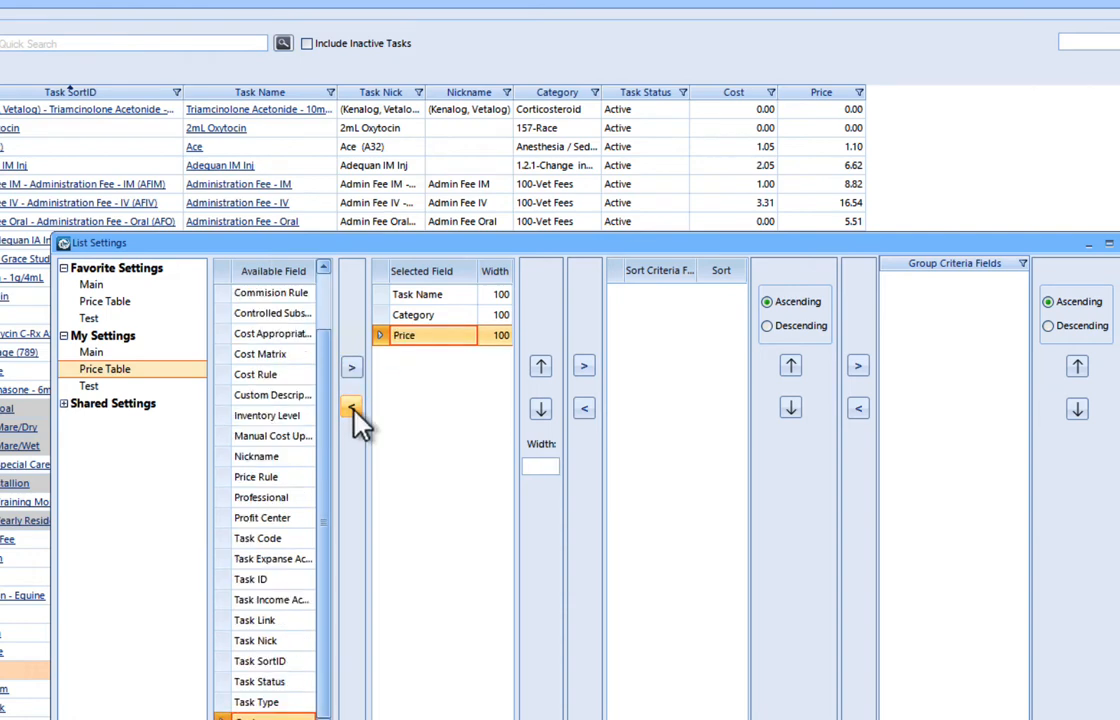
- Add Task Name as a sort criterion and set the Task Name field's width to 300
left_click(441, 296)
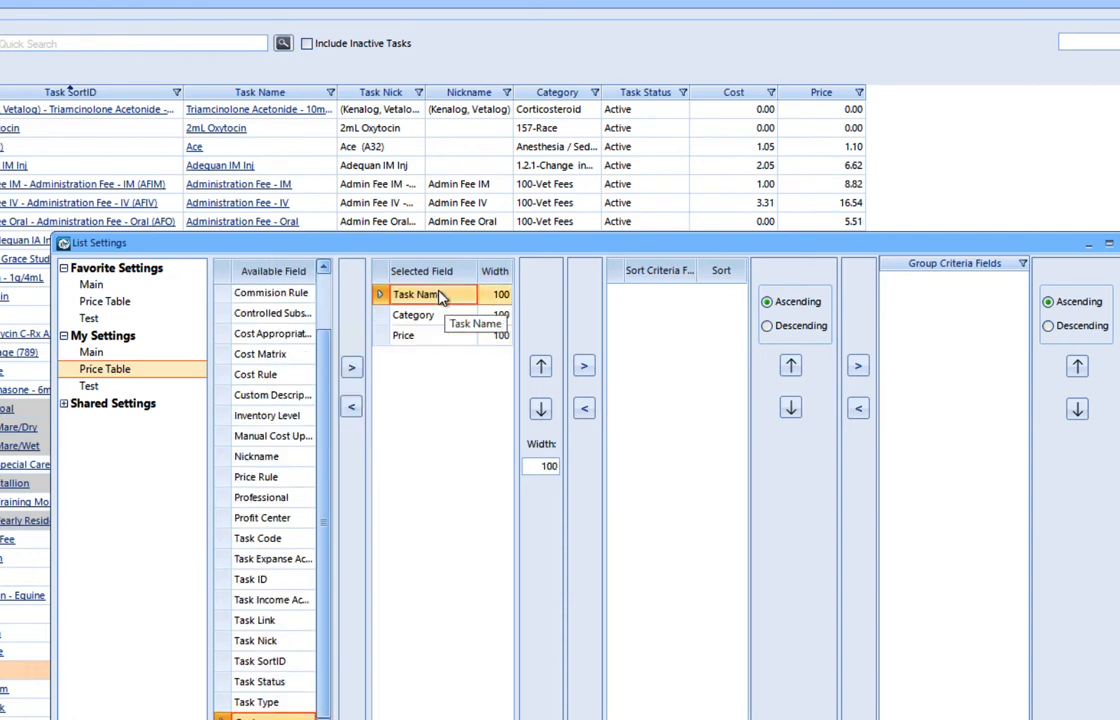
left_click(585, 370)
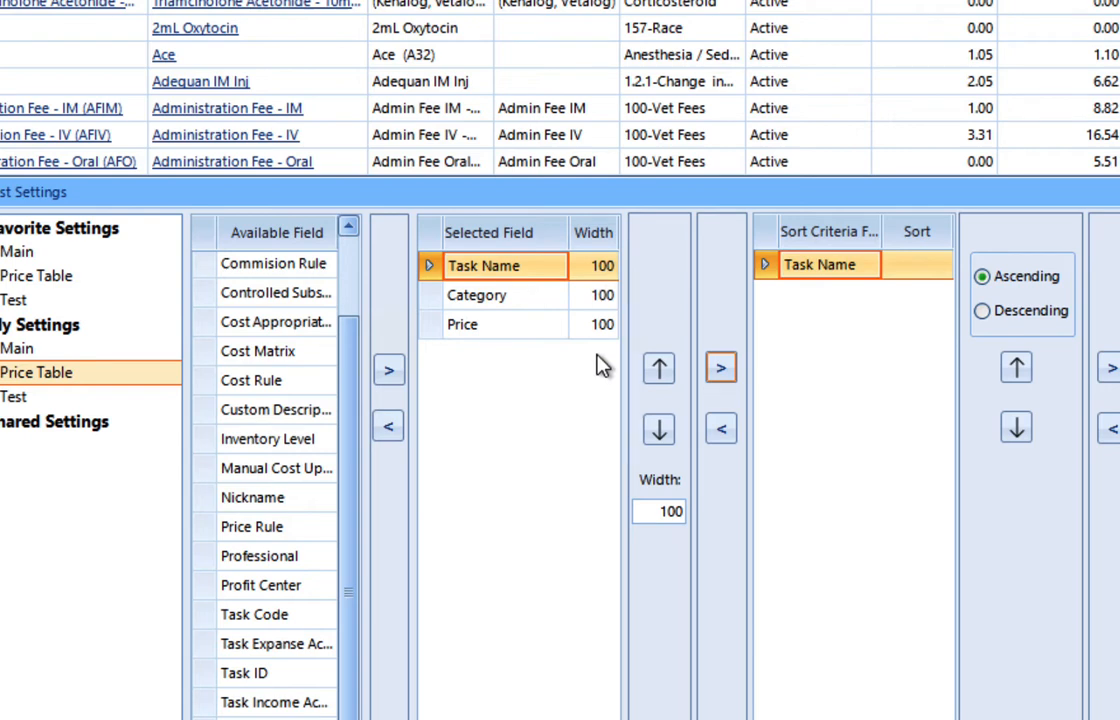
left_click(497, 268)
left_click(660, 511)
key("shift+Right")
type("3")
left_click(521, 298)
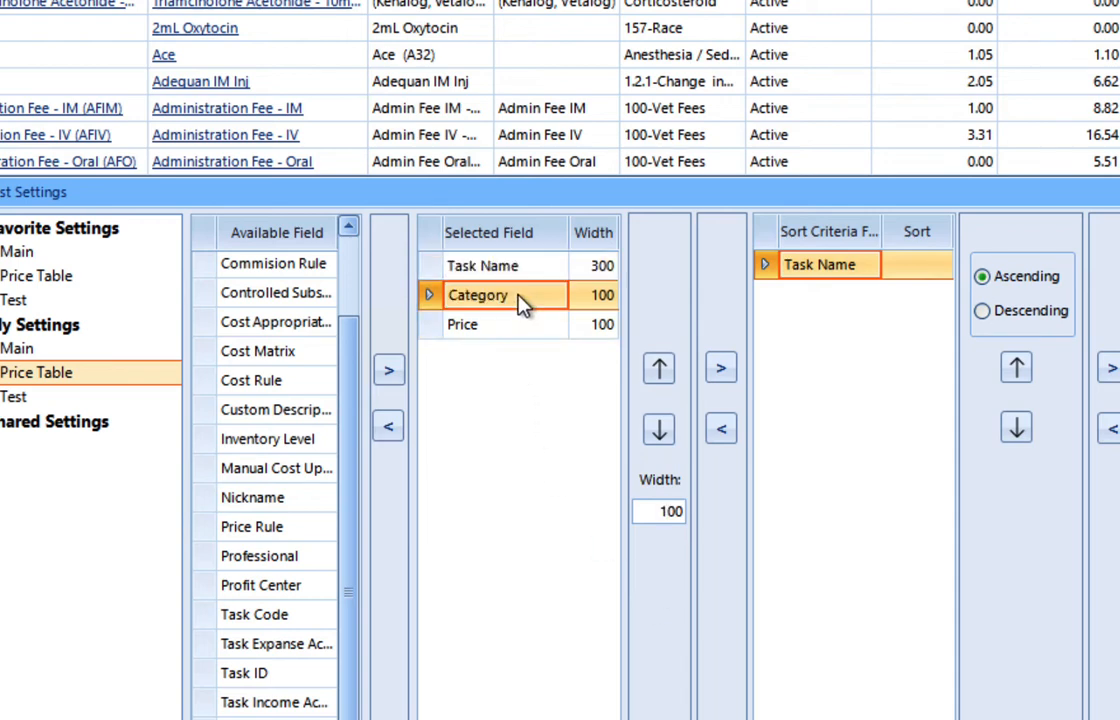
- Increase the Task Name field's width to 500
left_click(528, 268)
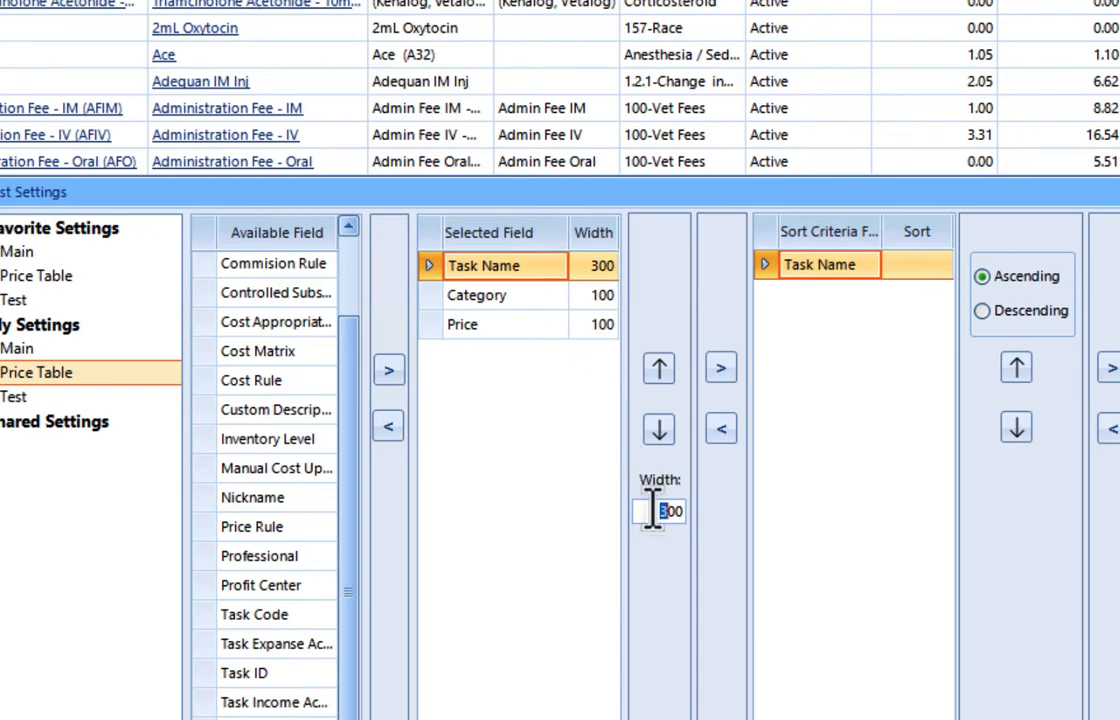
left_click_drag(657, 511, 667, 511)
type("5")
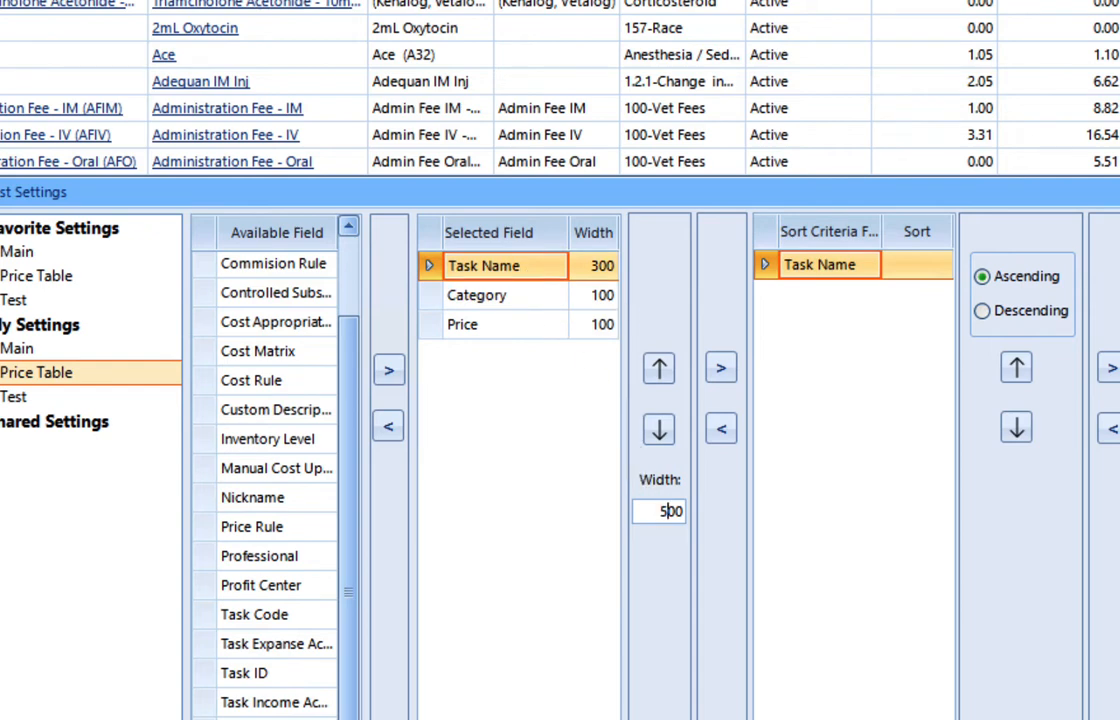
- Set the Category field's width to 150
left_click(532, 298)
left_click(653, 516)
key("Right")
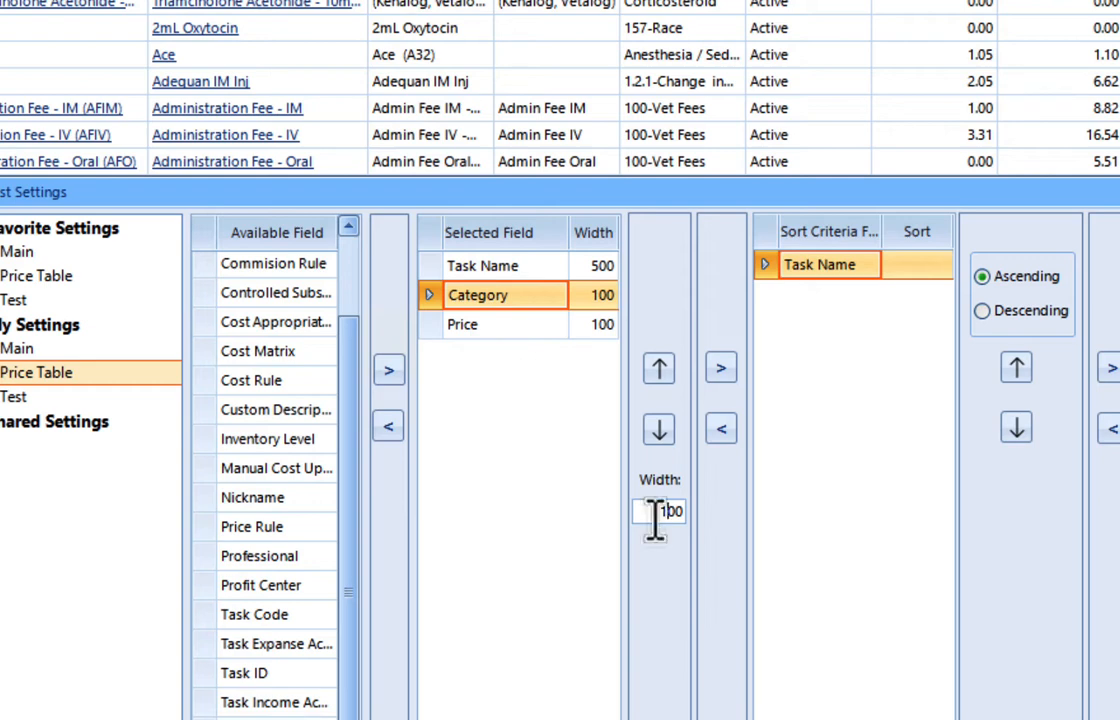
key("shift+Right")
type("5")
- Set the Price field's width to 150 and save the Price Table list settings
left_click(508, 326)
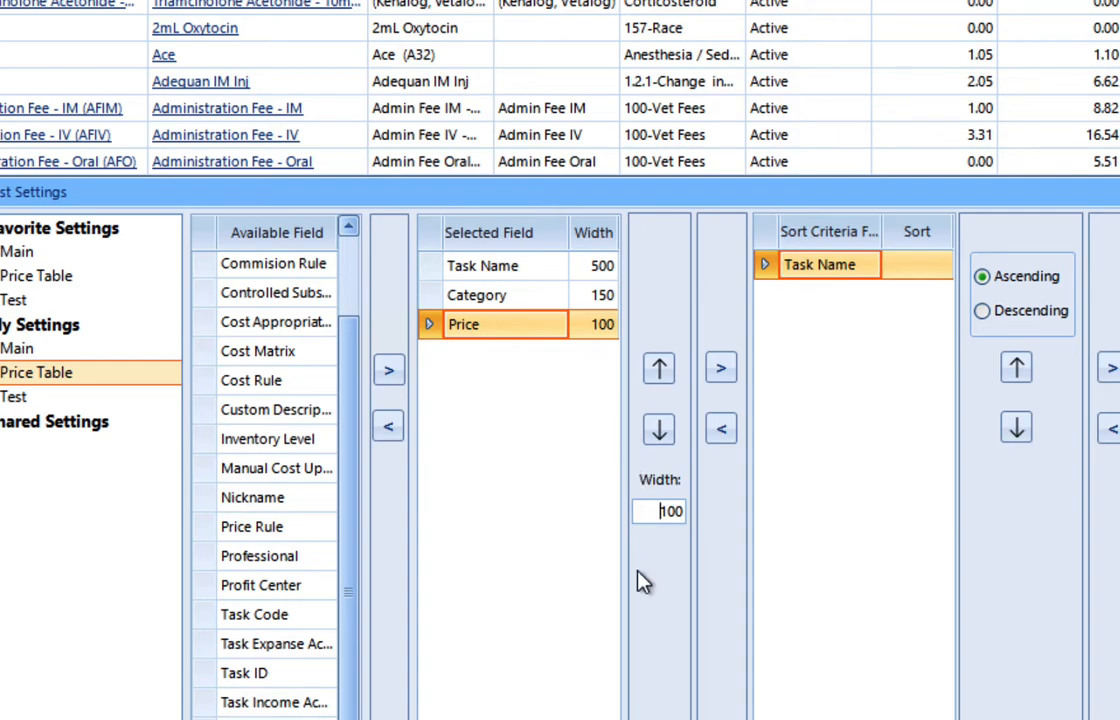
key("Right")
key("shift+Right")
type("5")
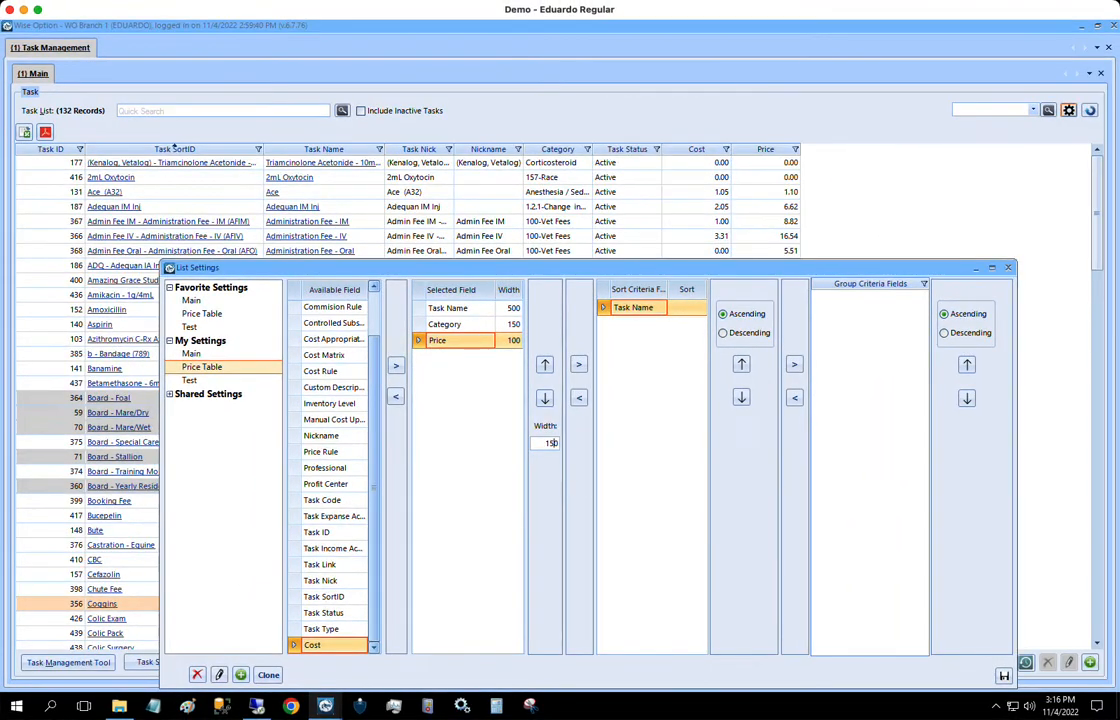
left_click(1004, 679)
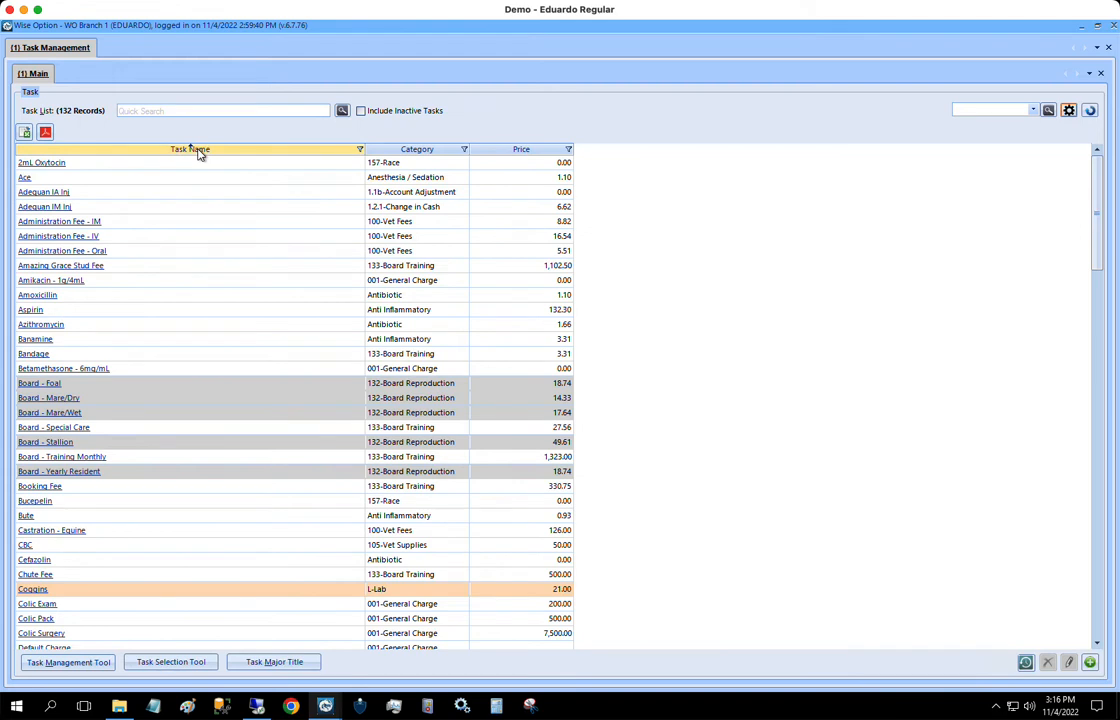
- Narrow the task list's Task Name column to about 255 and its Price column to about 82
left_click(199, 152)
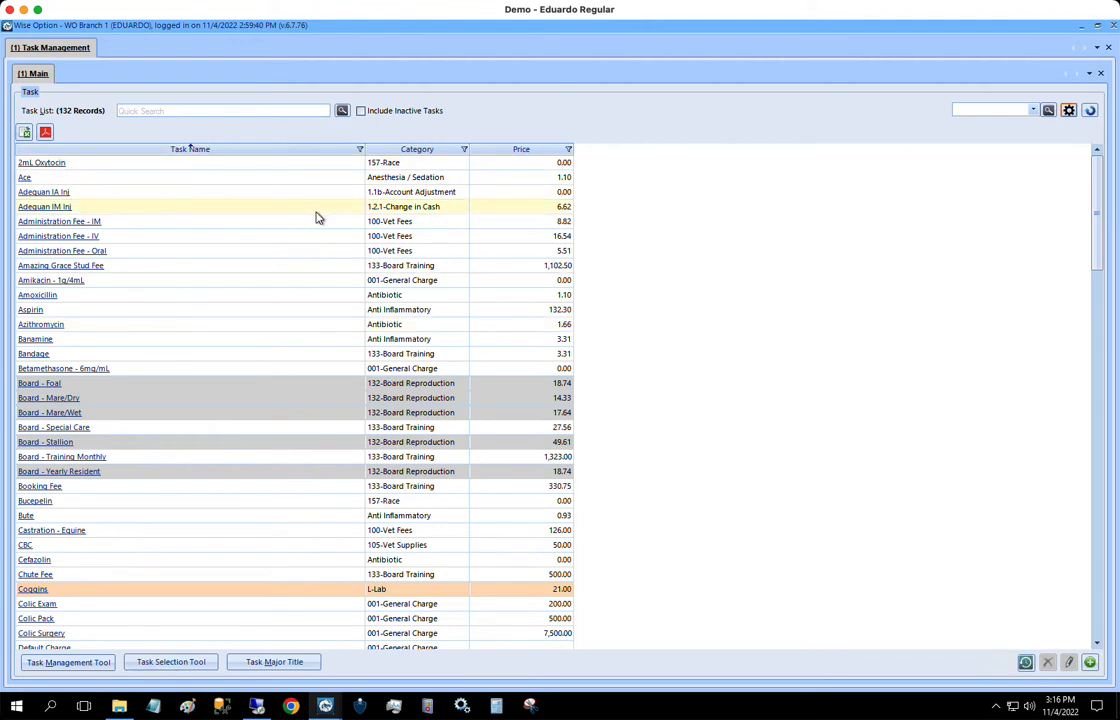
scroll(320, 222, "down", 10)
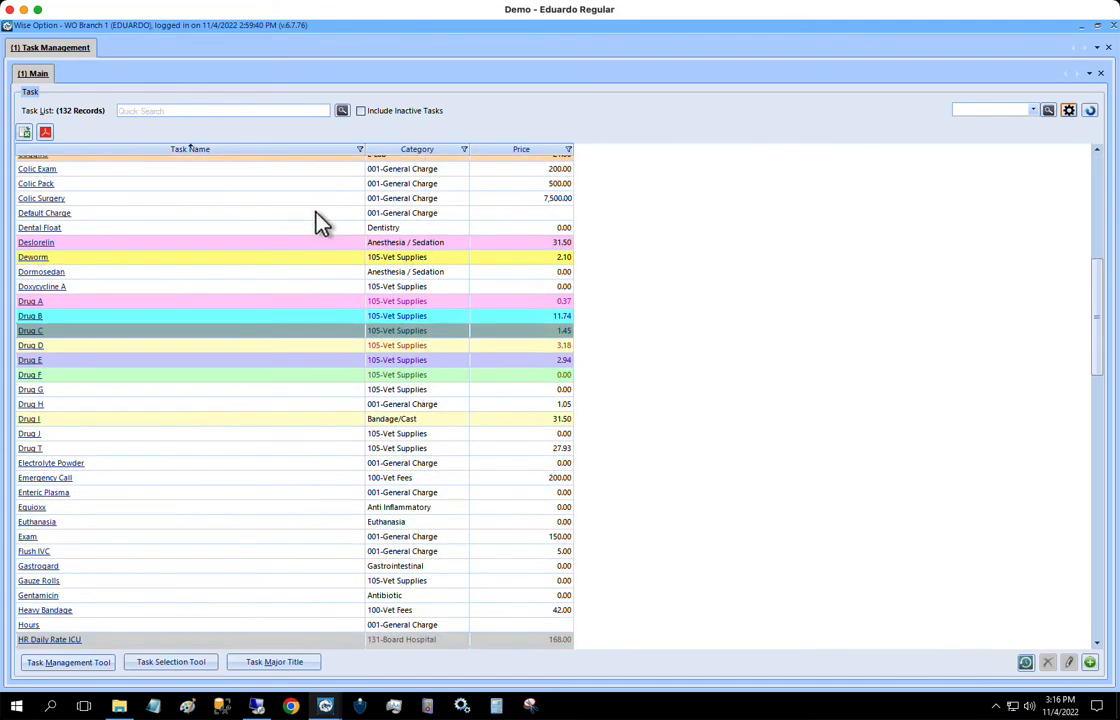
scroll(320, 222, "up", 10)
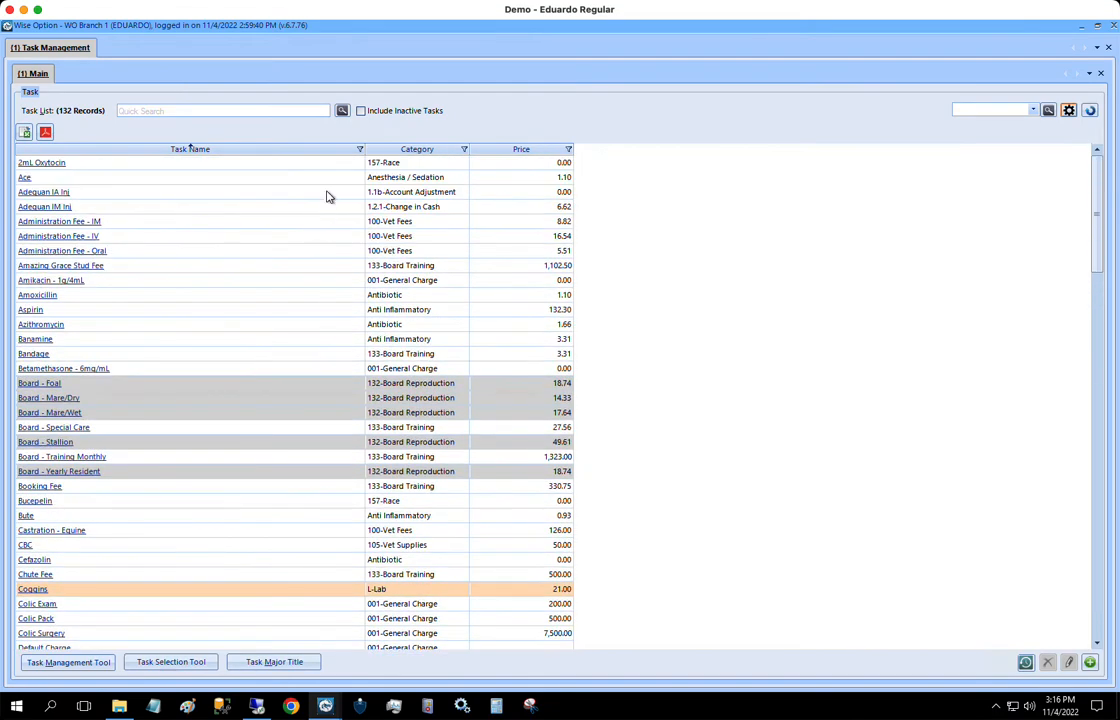
left_click_drag(365, 149, 194, 150)
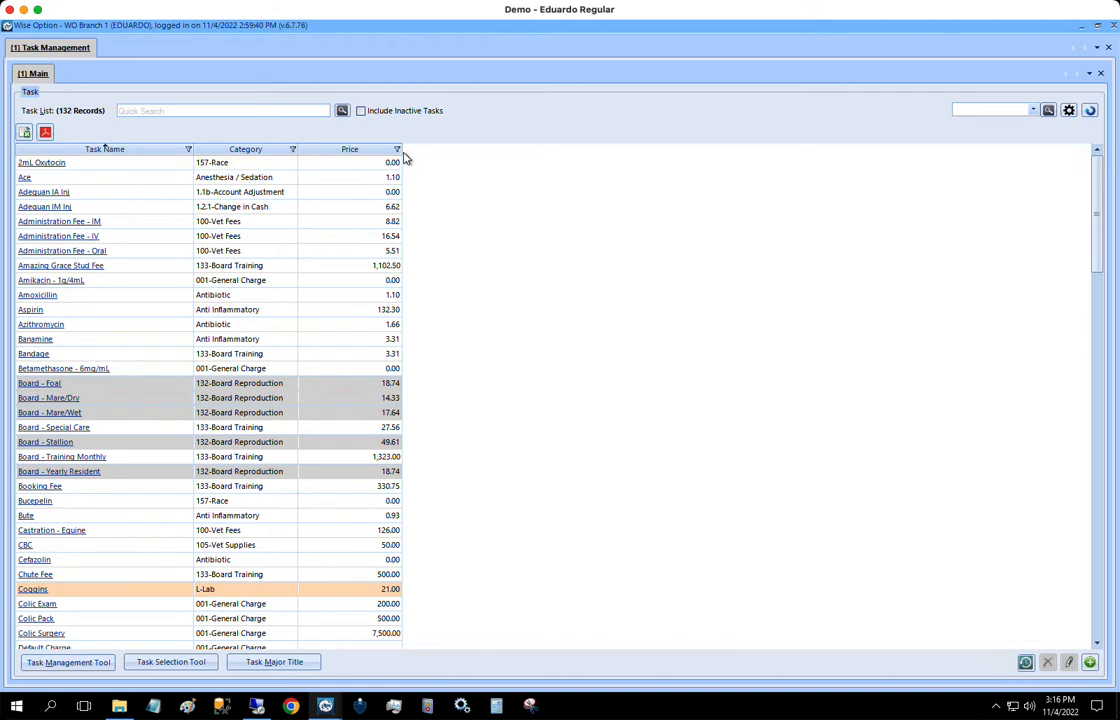
left_click_drag(404, 151, 354, 151)
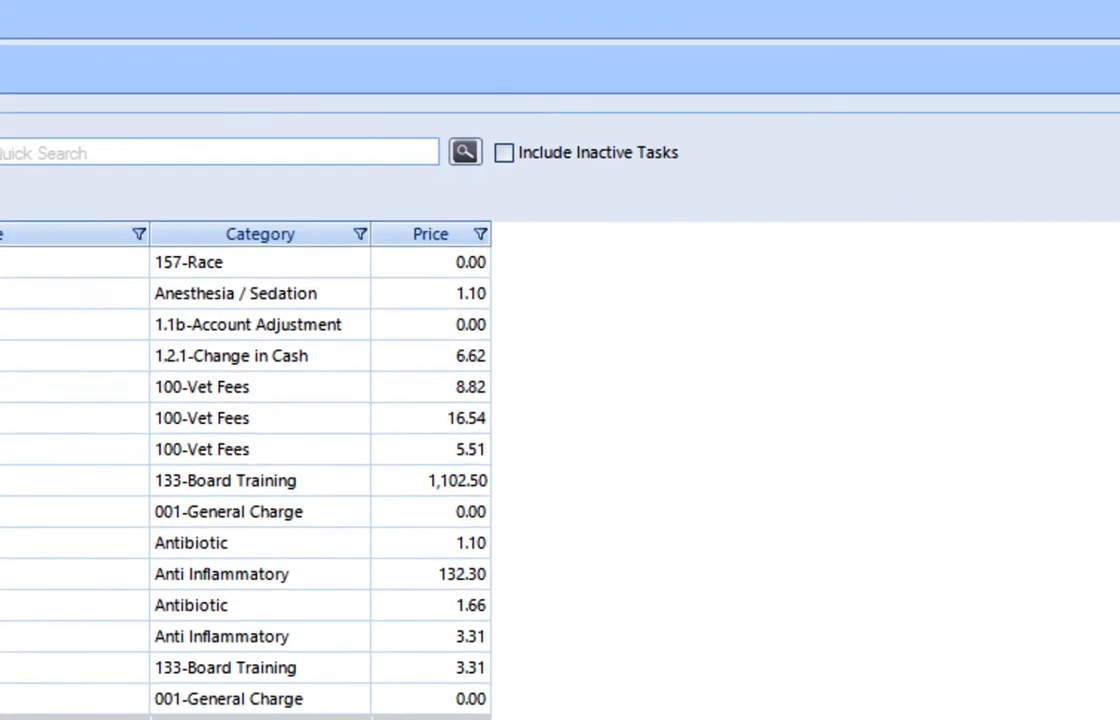
- Check the column widths stored for Price Table under My Settings, and close the list settings
left_click(1069, 111)
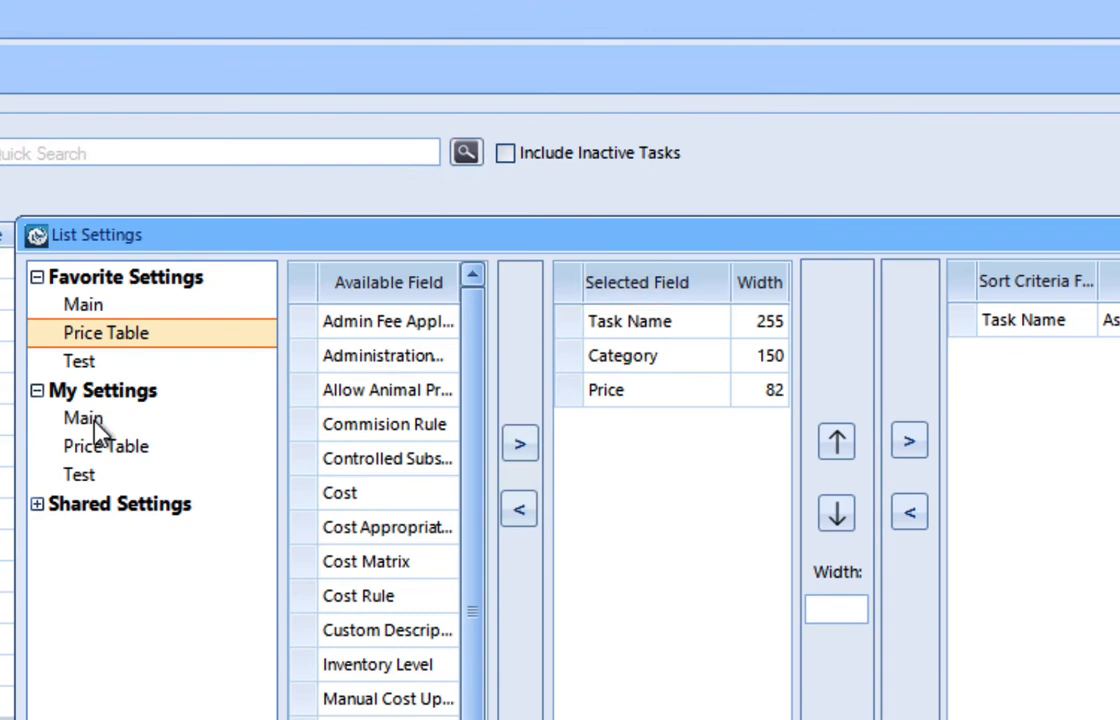
left_click(132, 455)
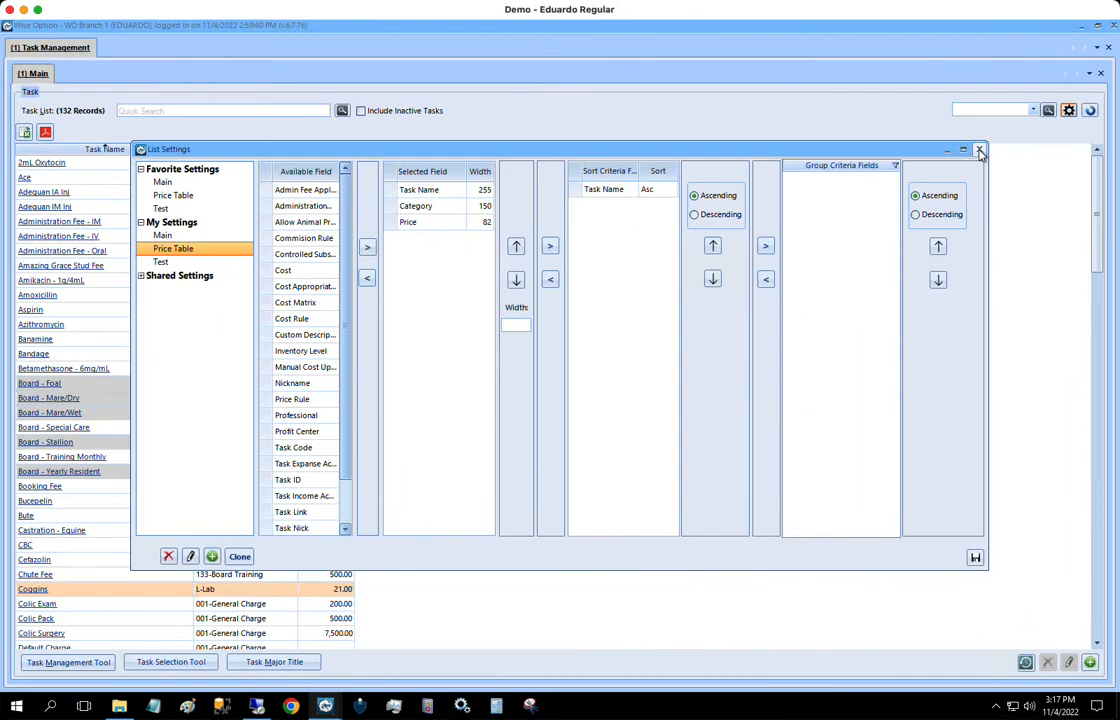
left_click(979, 150)
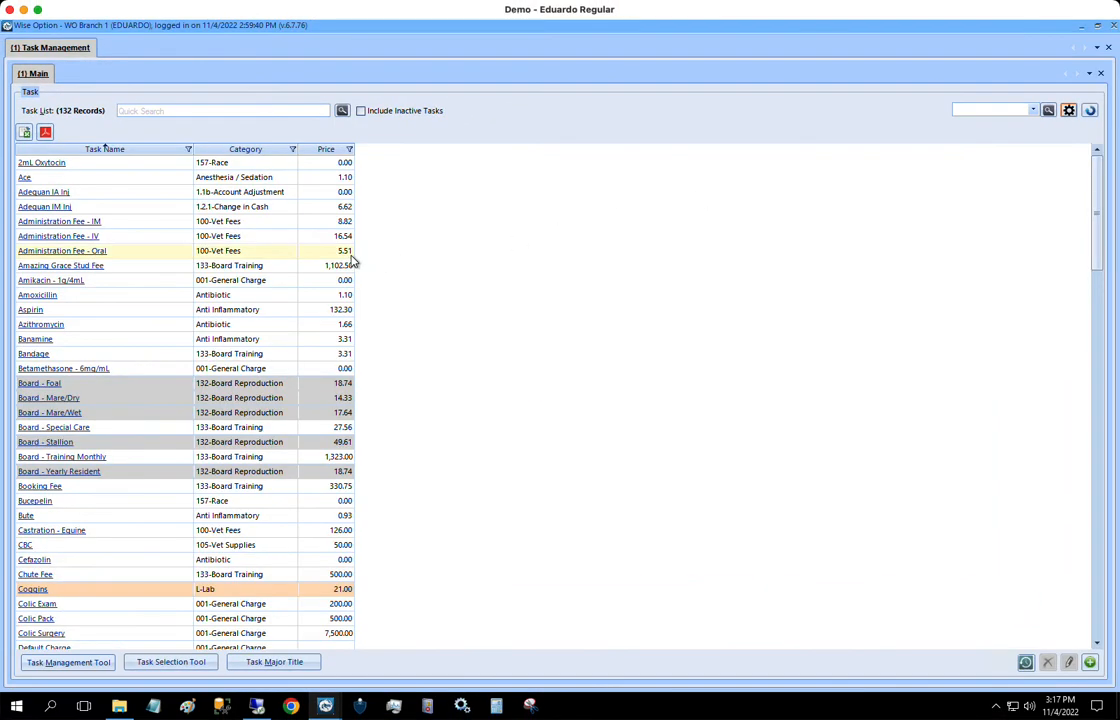
- Switch the task list to the Main layout from Favorite Settings and save the selection
left_click(1035, 110)
left_click(1068, 110)
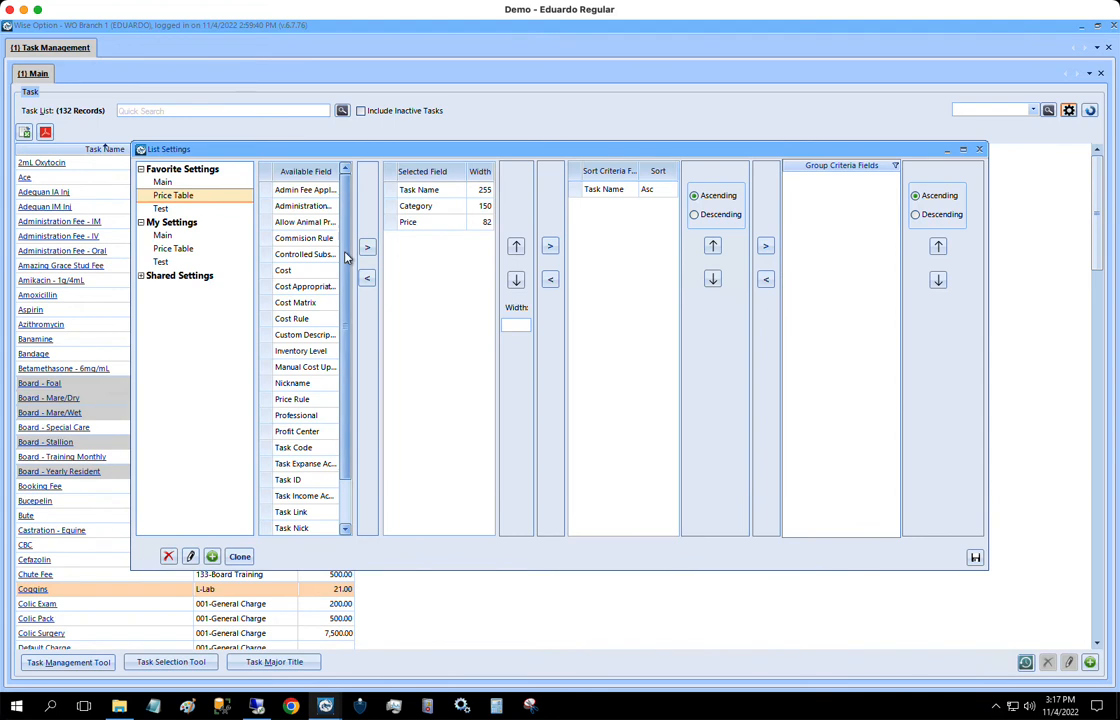
left_click(162, 182)
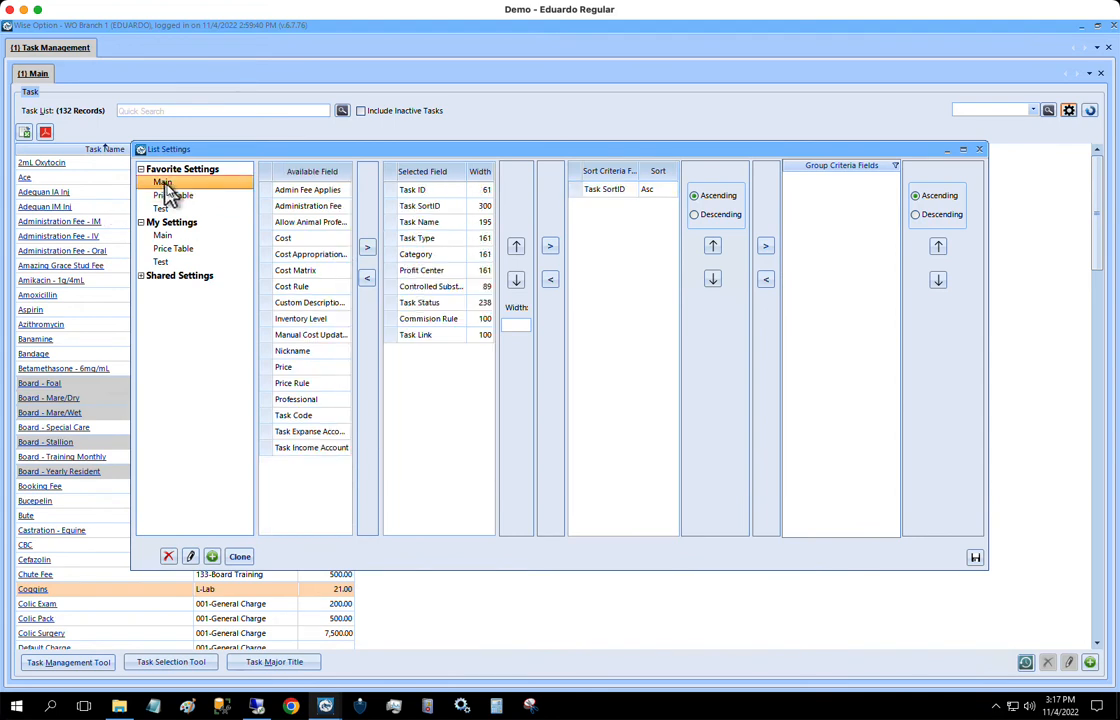
left_click(976, 558)
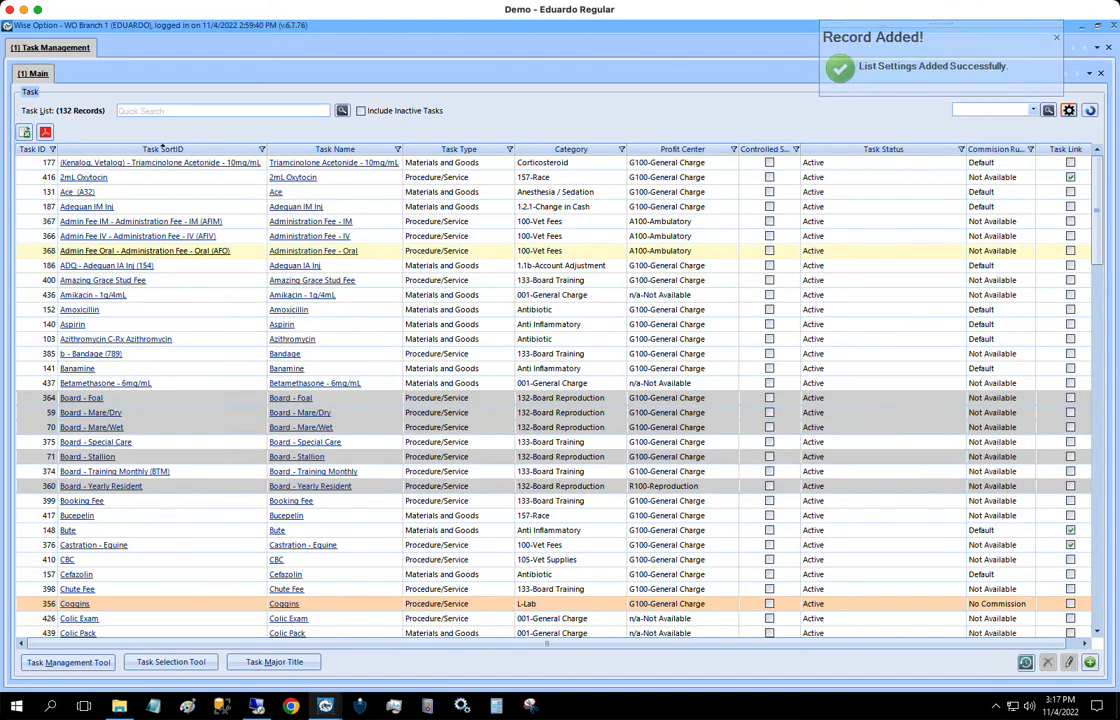
- Switch the task list to the Test layout from Favorite Settings and save the selection
left_click(1068, 111)
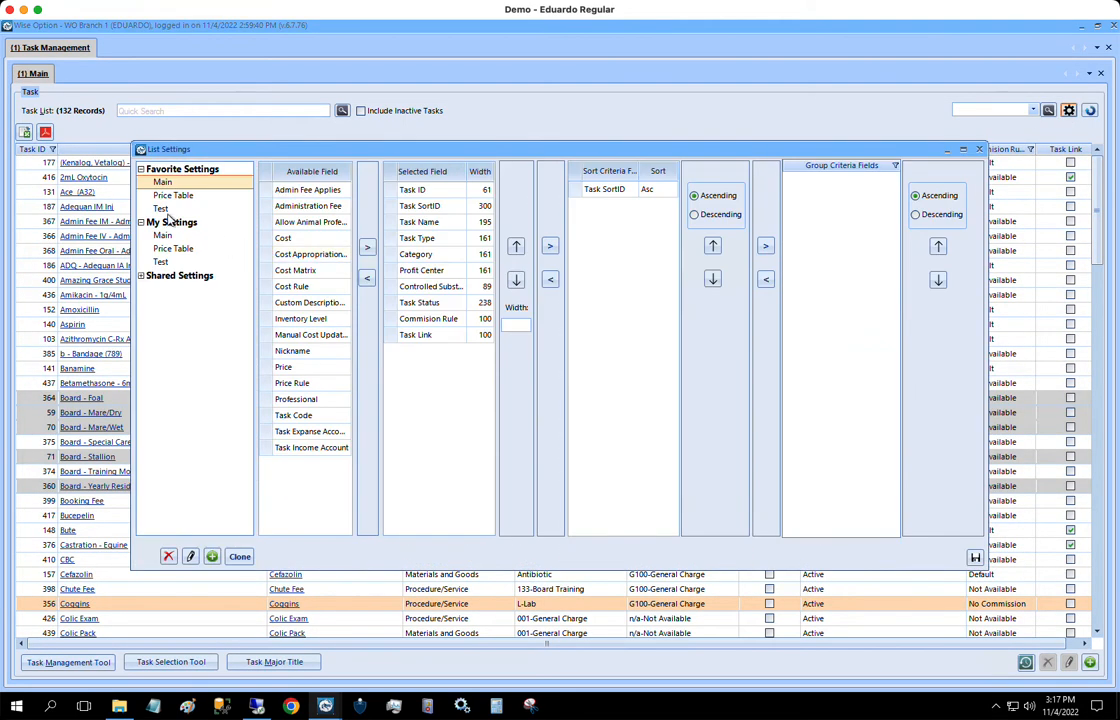
left_click(161, 209)
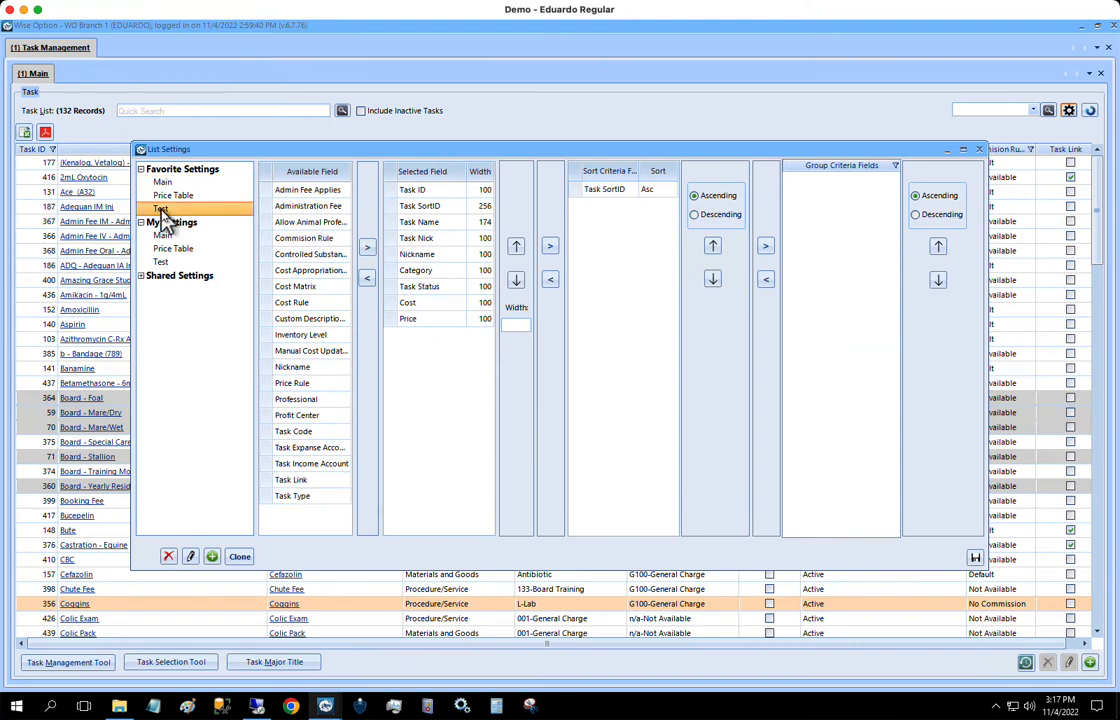
left_click(975, 558)
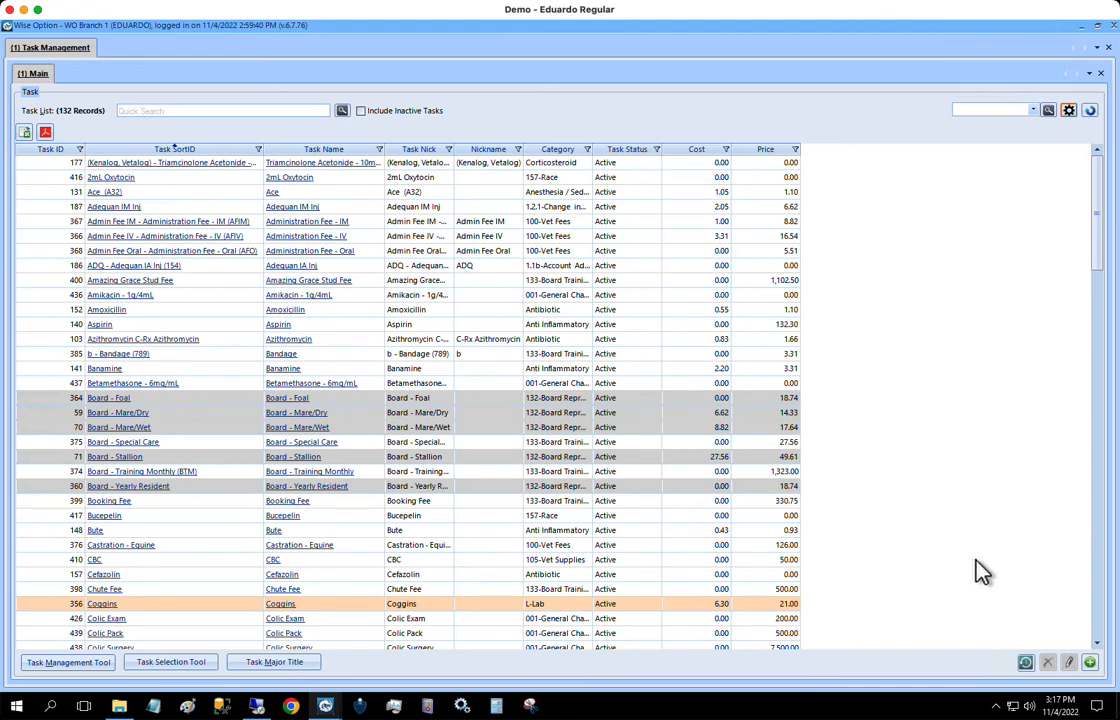
- Apply the Price Table layout from My Settings to the task list and save the selection
left_click(1068, 113)
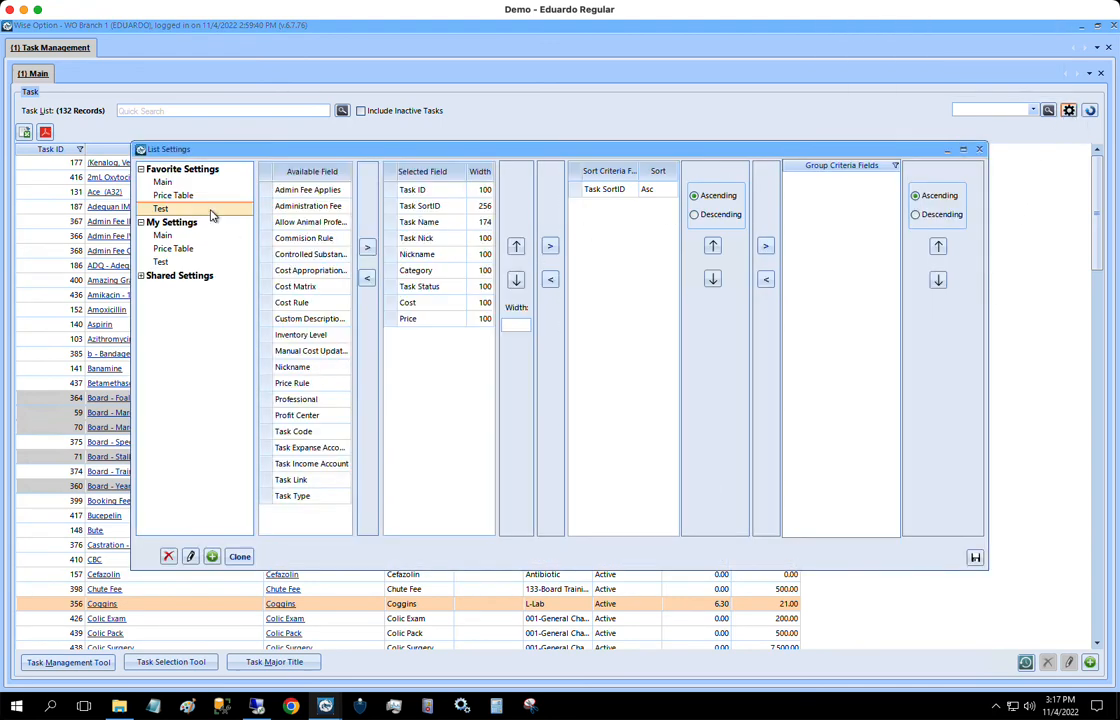
left_click(180, 249)
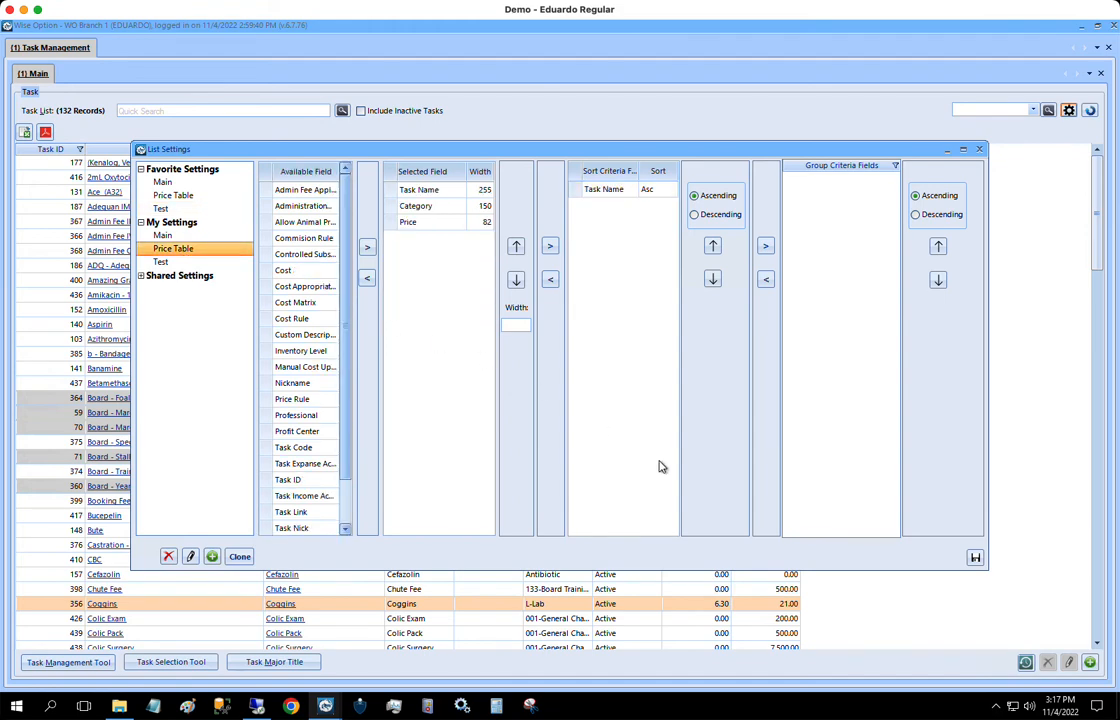
left_click(974, 558)
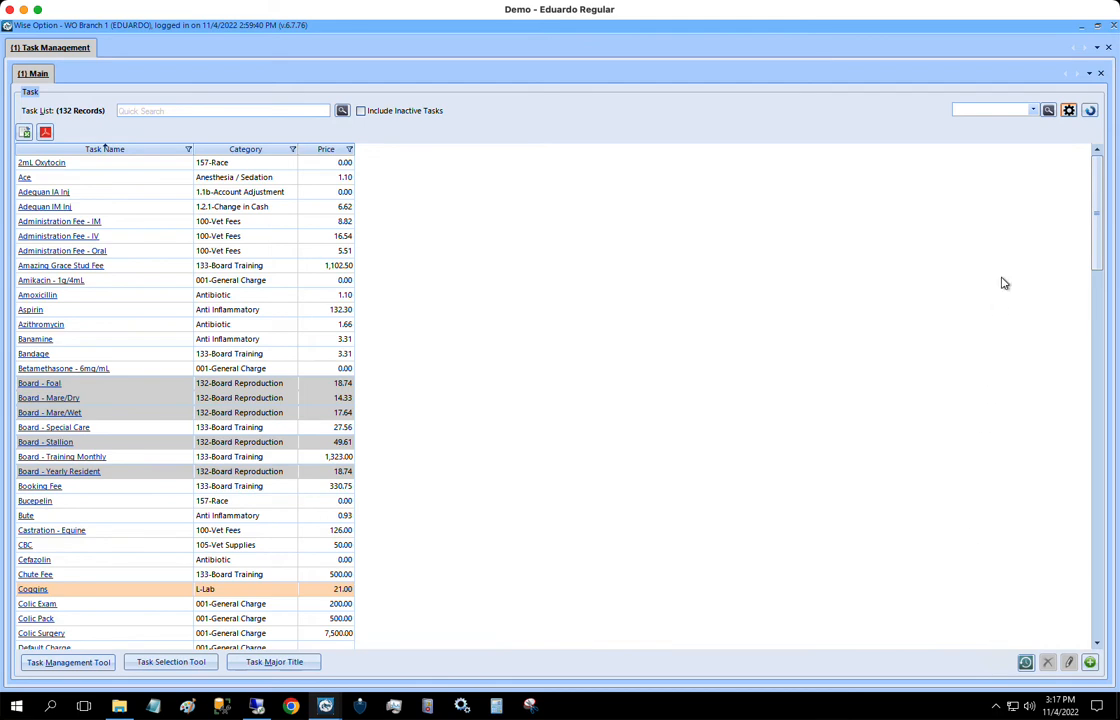
- Examine the layouts other users offer under Shared Settings, and close the list settings without cloning one
left_click(1068, 111)
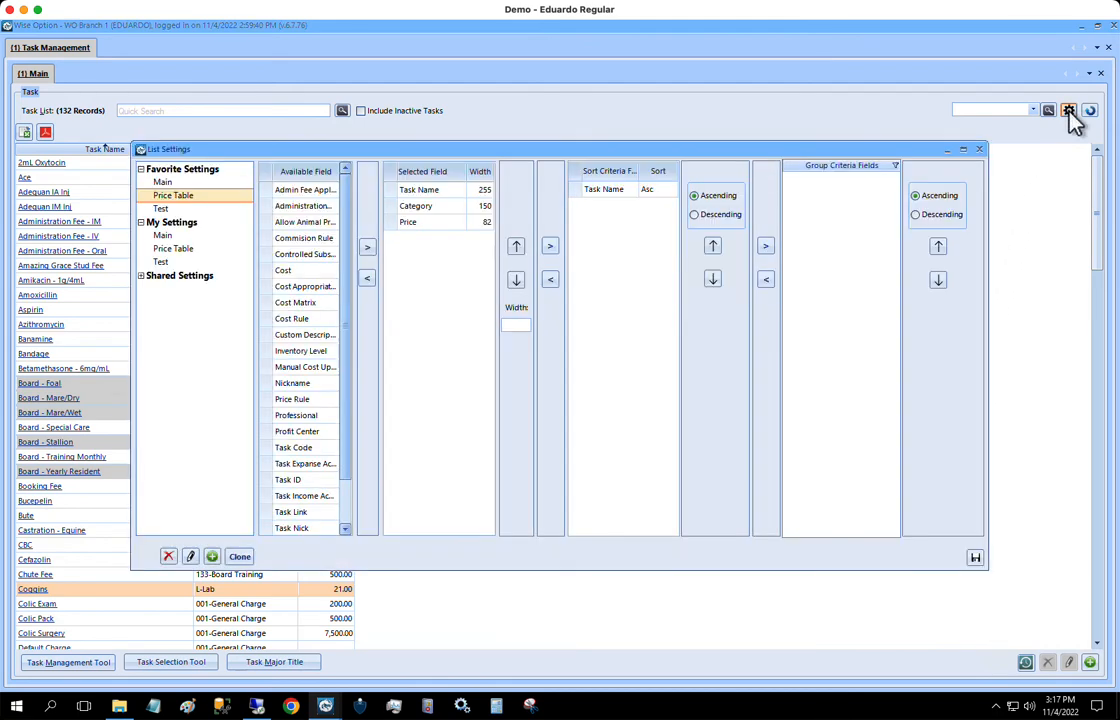
left_click(195, 198)
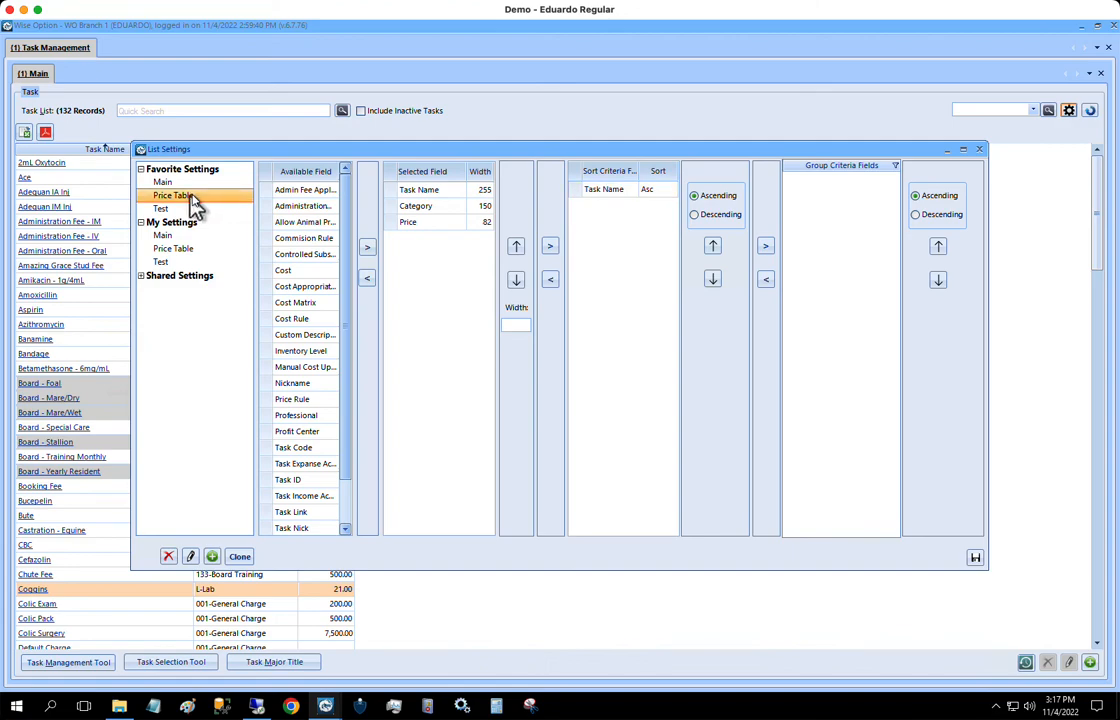
left_click(142, 277)
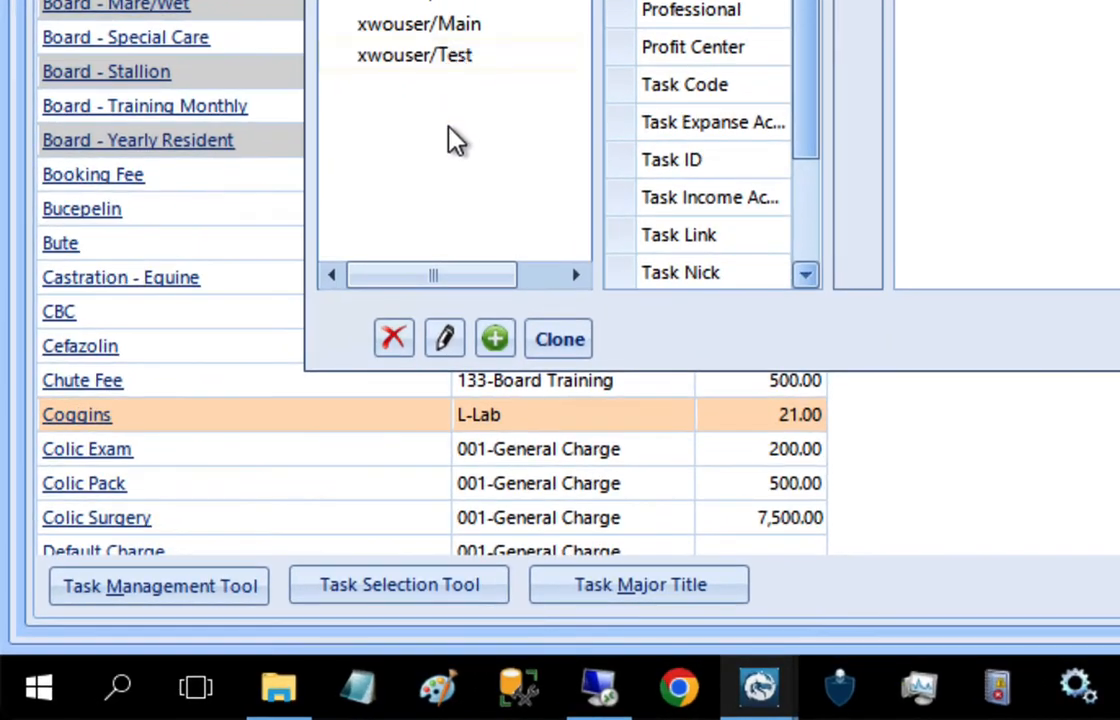
left_click(559, 339)
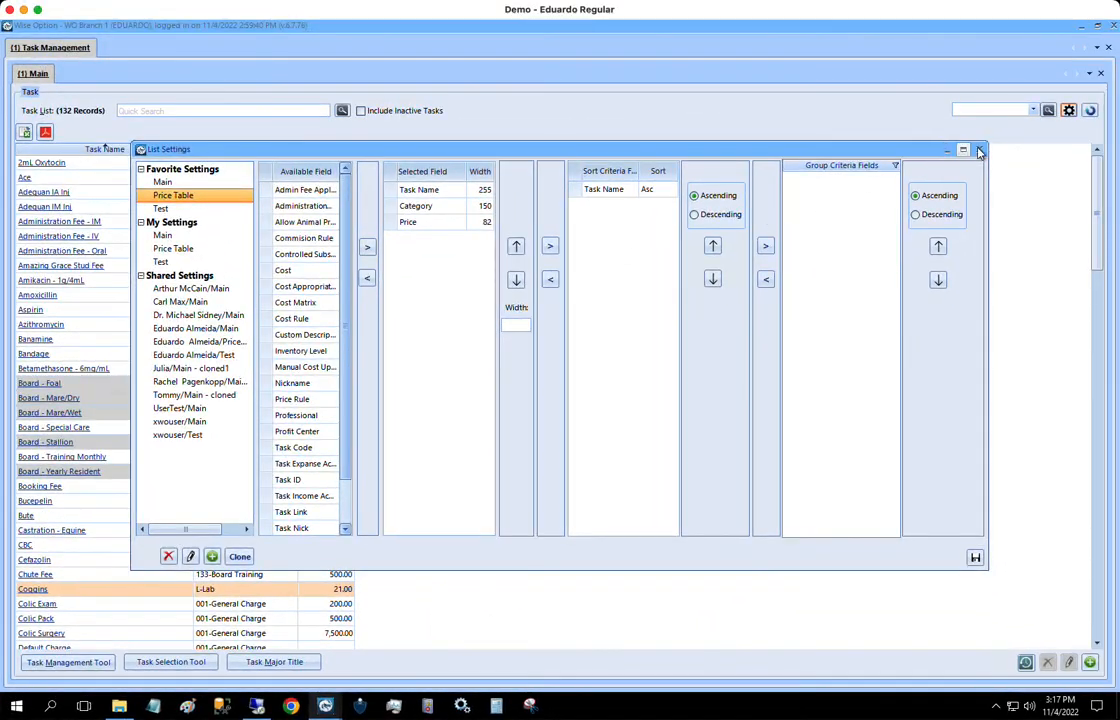
left_click(979, 149)
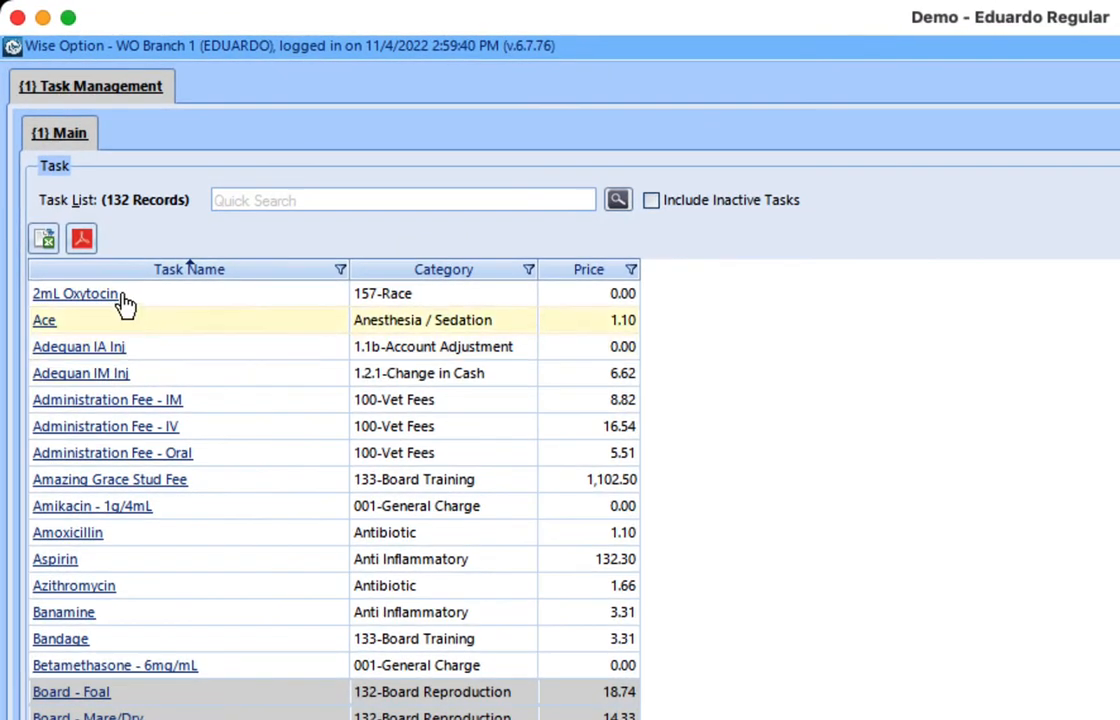
- Export the task list as a PDF file named Price Table in the Documents folder
left_click(82, 238)
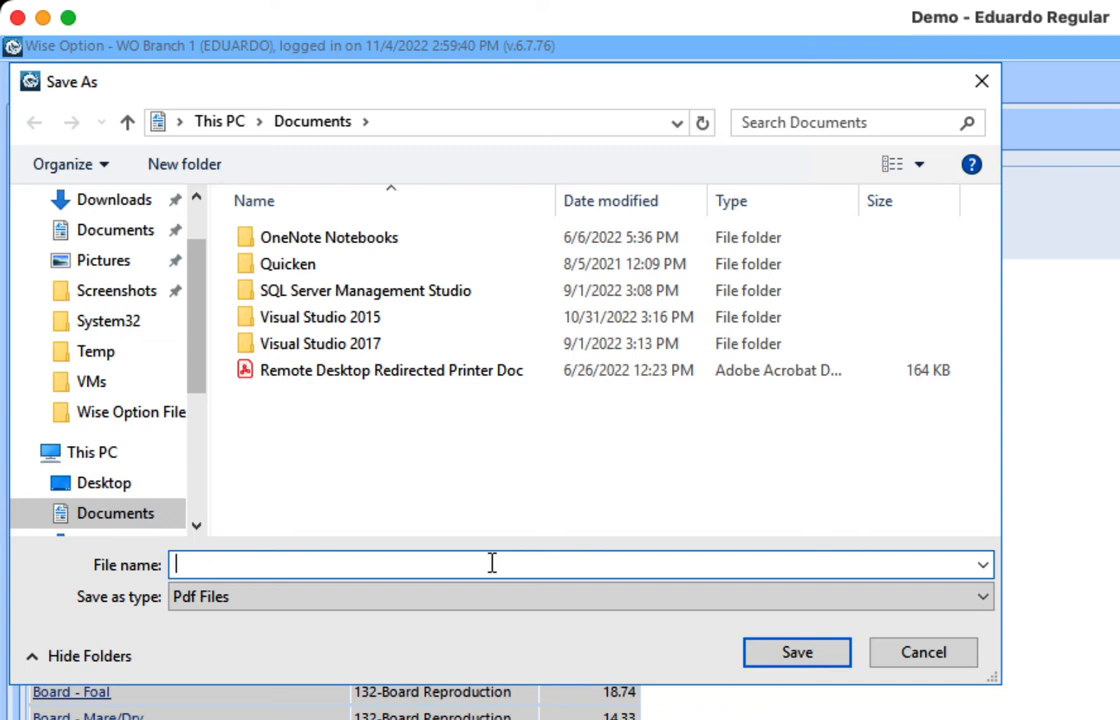
type("Price Table")
left_click(827, 663)
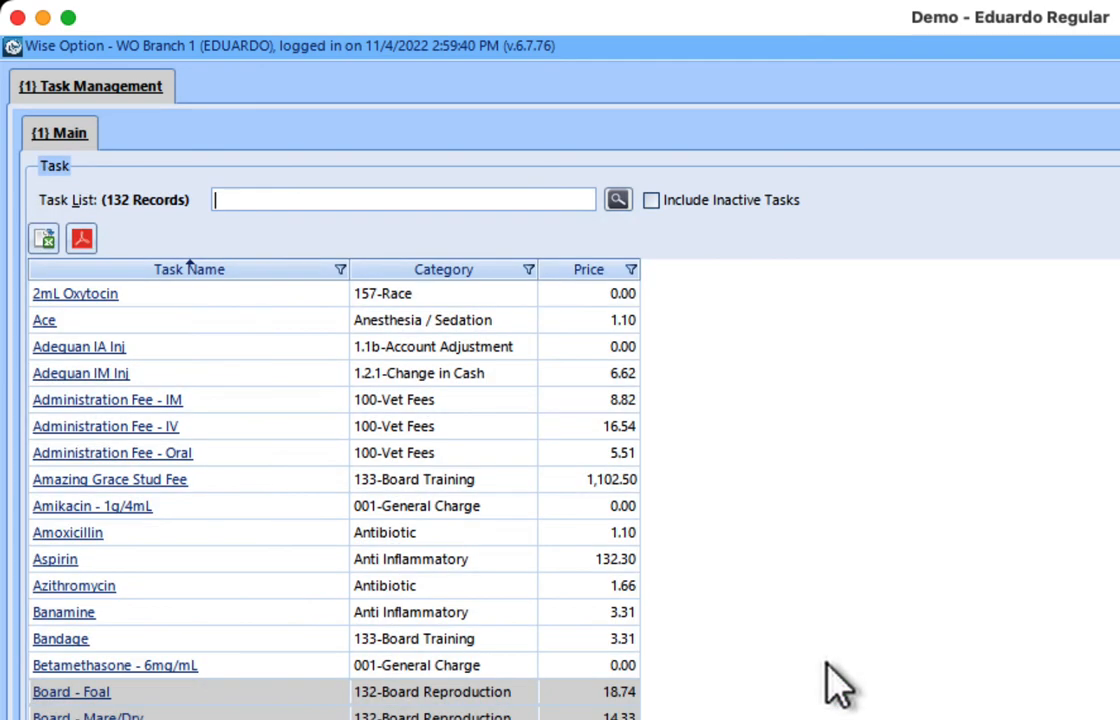
- Start exporting the task list to an Excel file, and cancel without saving
left_click(44, 239)
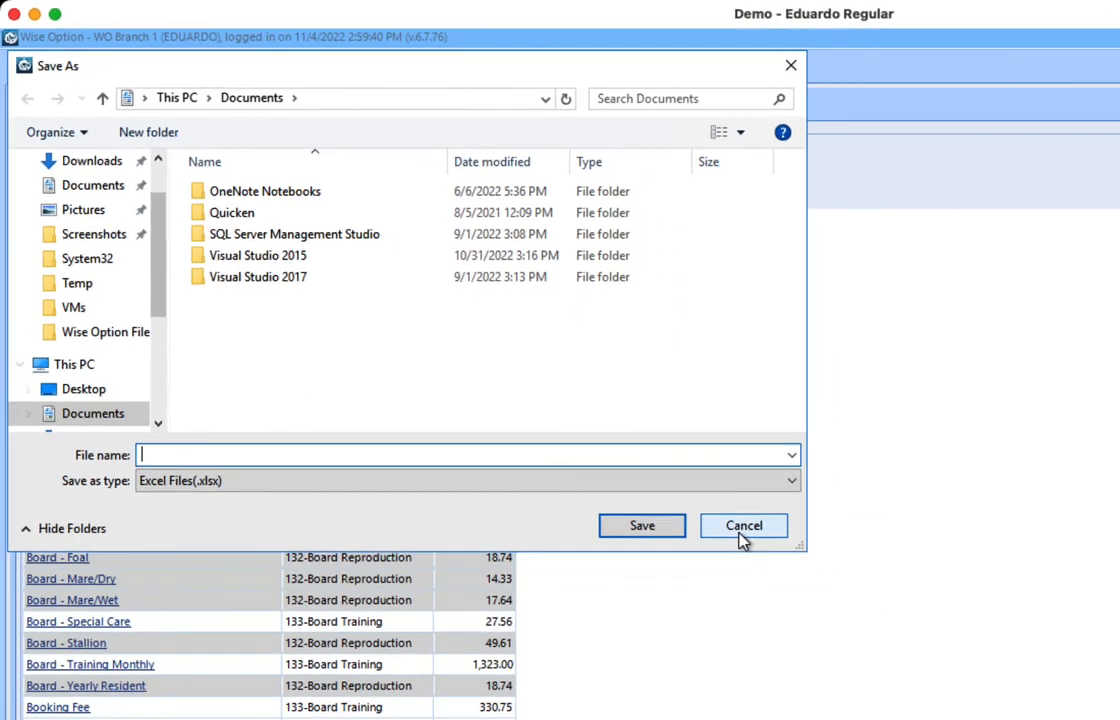
left_click(923, 652)
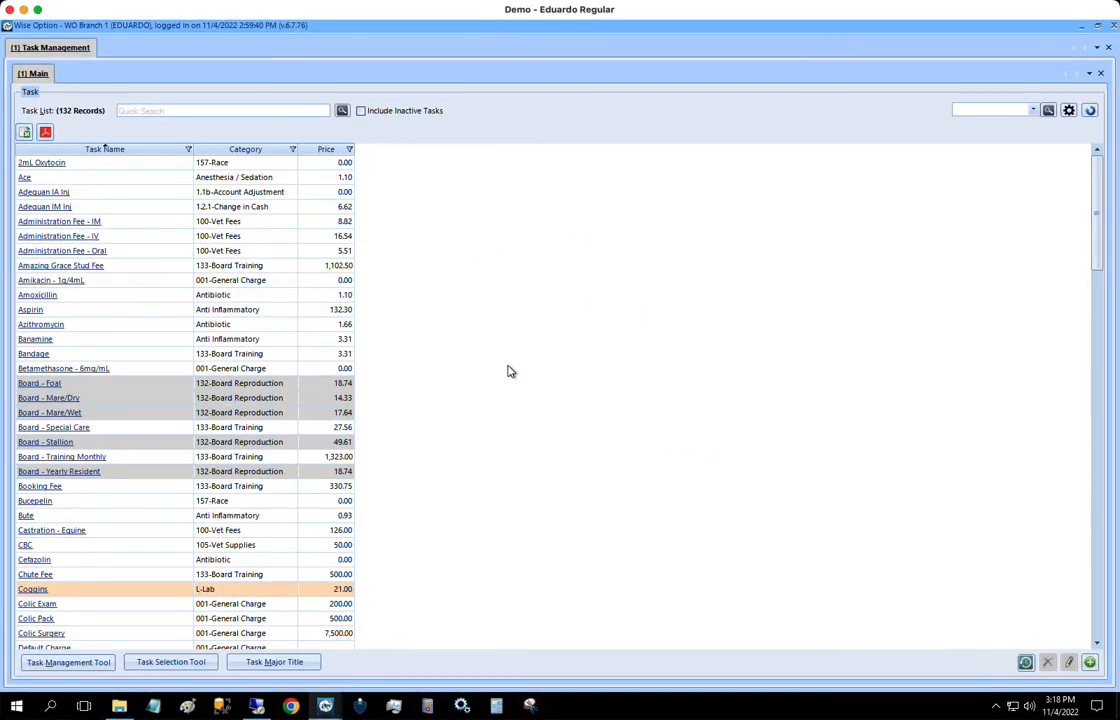